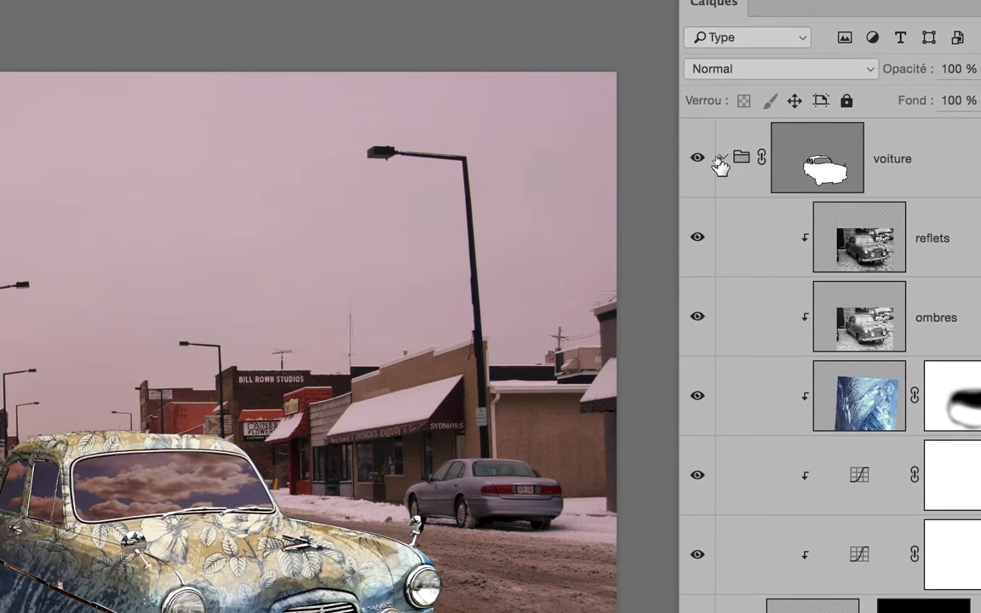
Collapse and select the voiture group, and check the effect of Courbes 1 and Calque 4 by hiding and showing each layer.
left_click(720, 161)
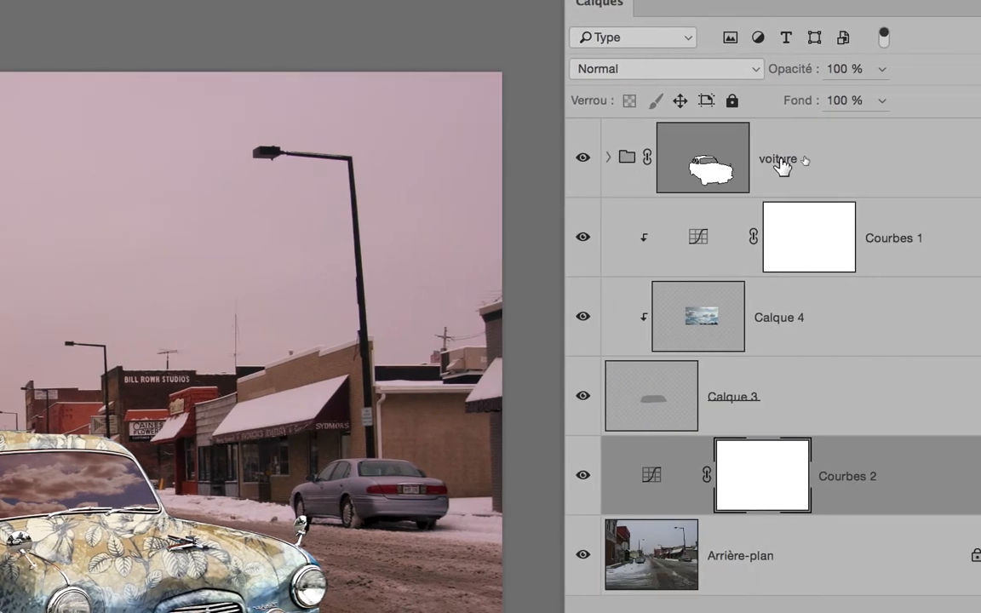
left_click(782, 166)
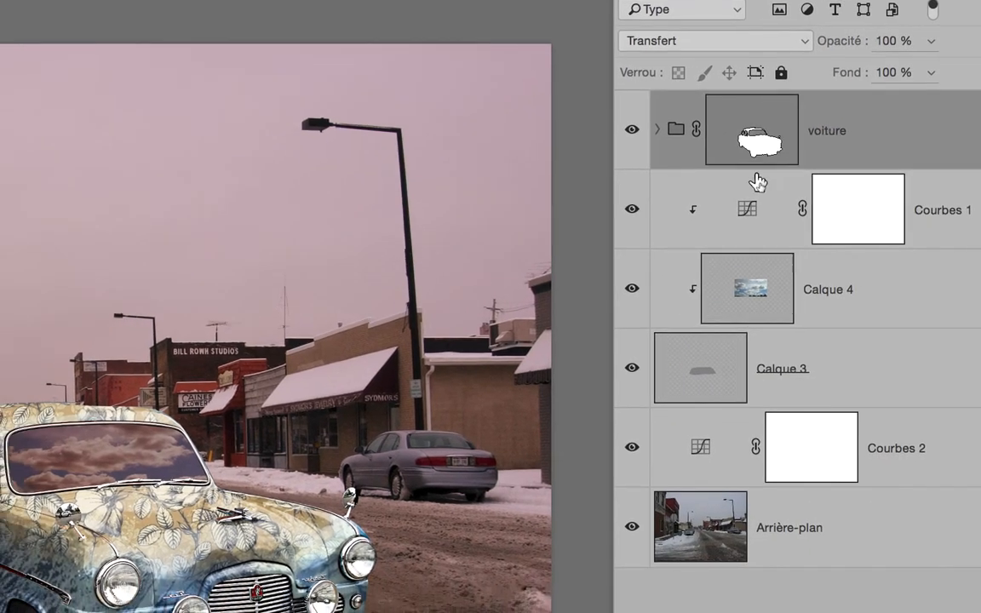
left_click(583, 238)
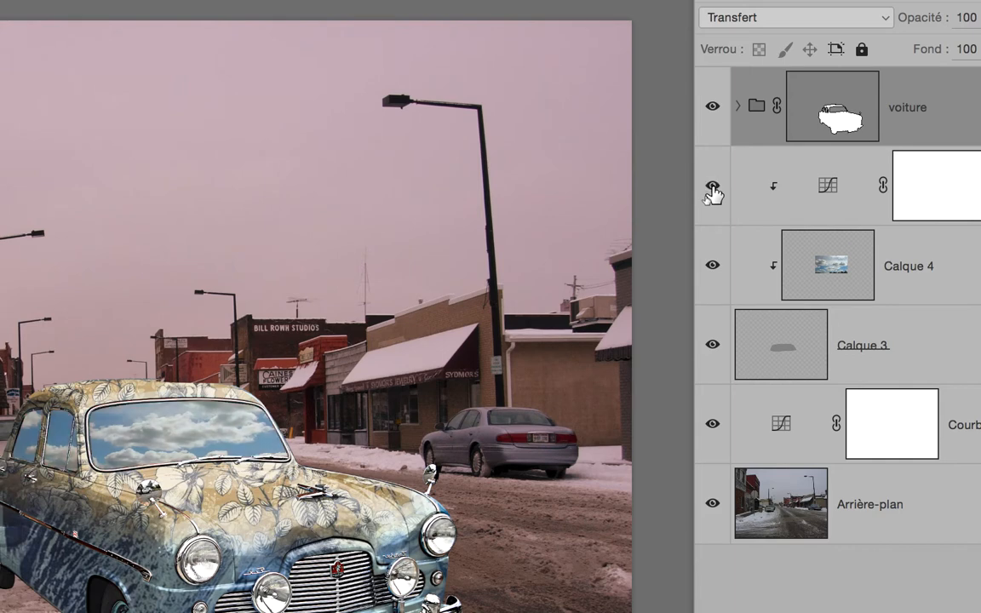
left_click(712, 187)
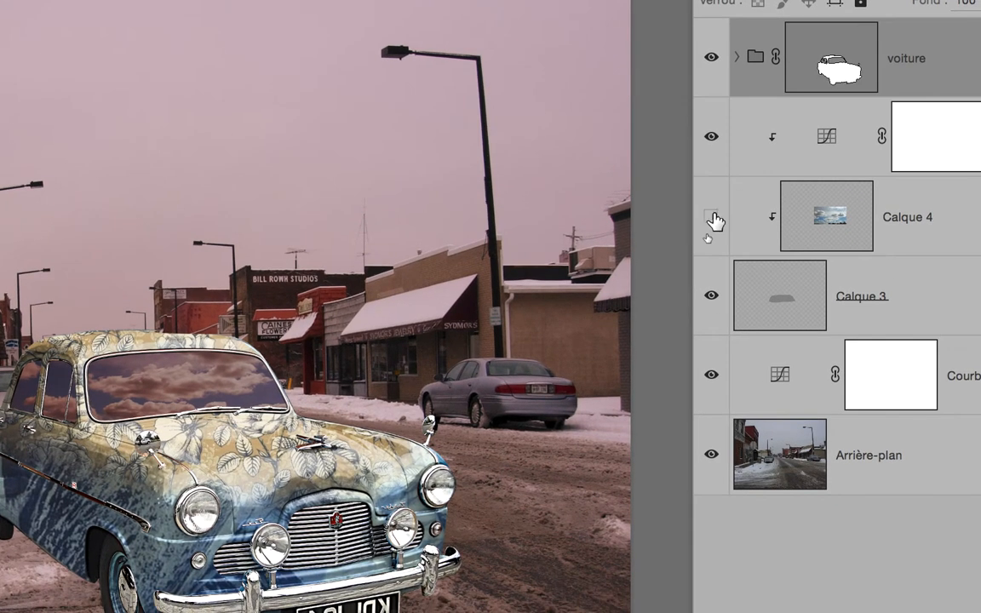
left_click(714, 265)
left_click(711, 218)
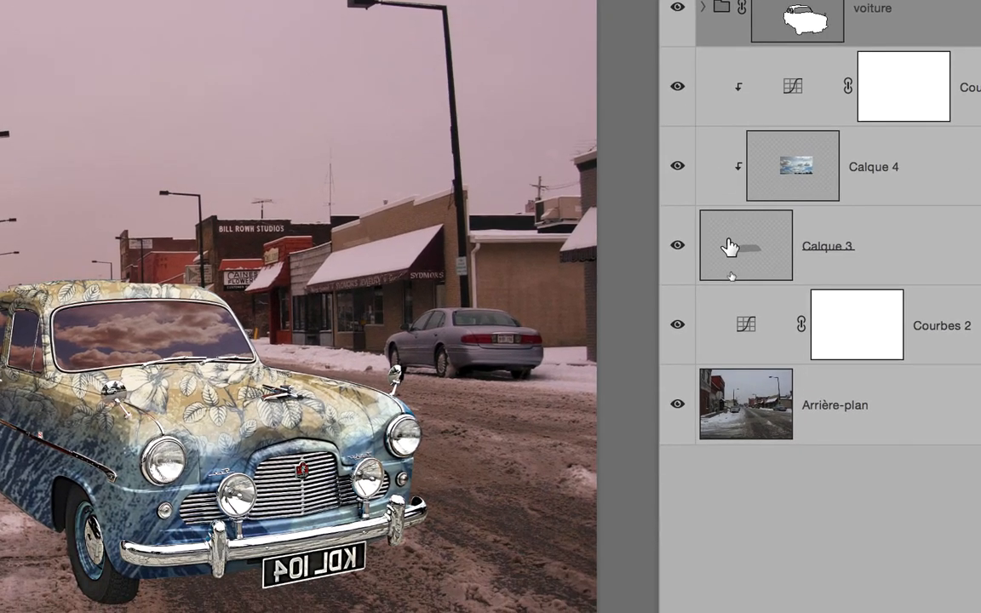
Group the layers Calque 3, Calque 4 and Courbes 1 into a new group named pare-brise.
left_click(723, 345)
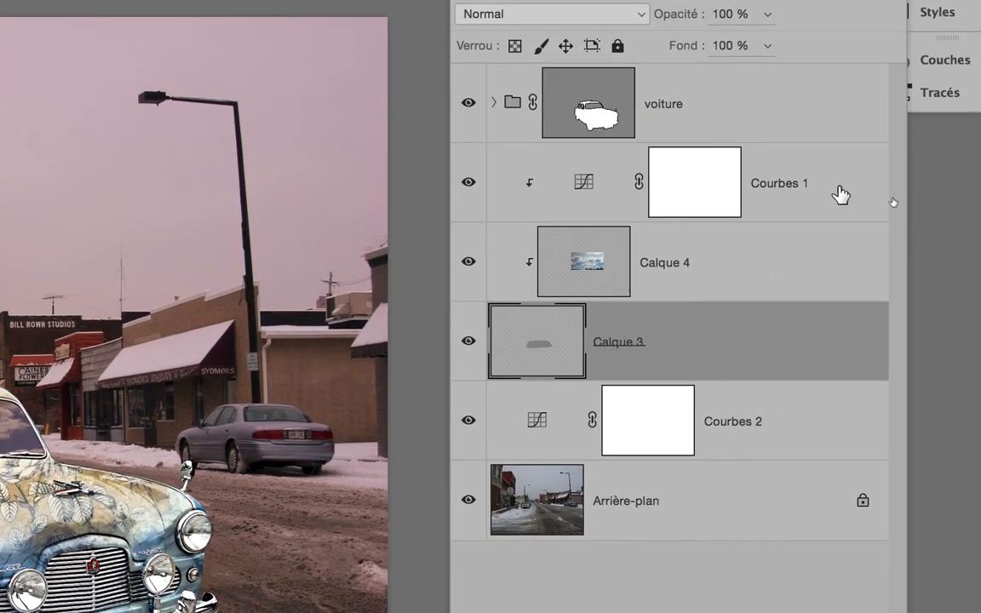
left_click(839, 193, "shift")
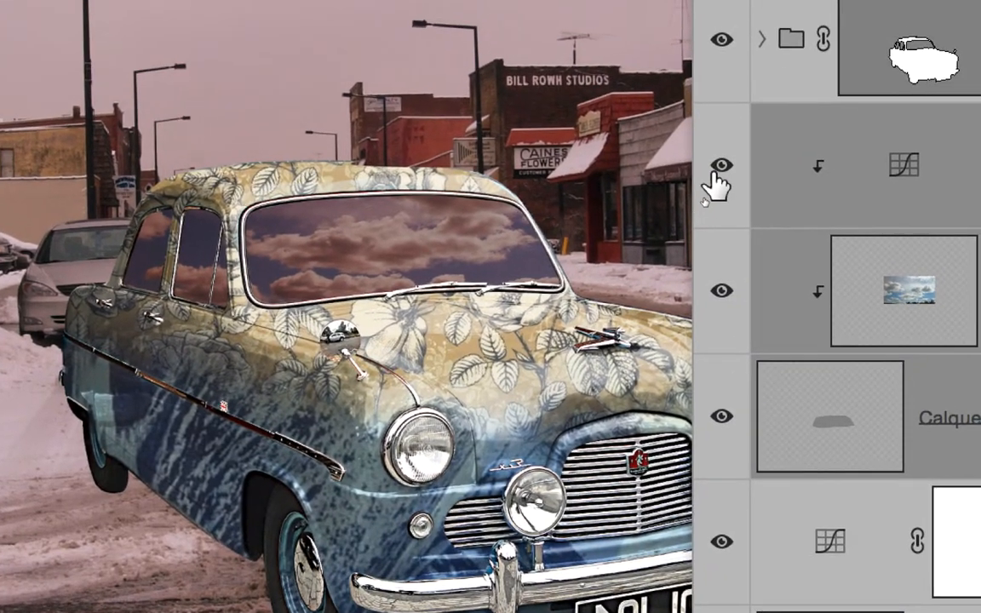
left_click(730, 158)
left_click(730, 159)
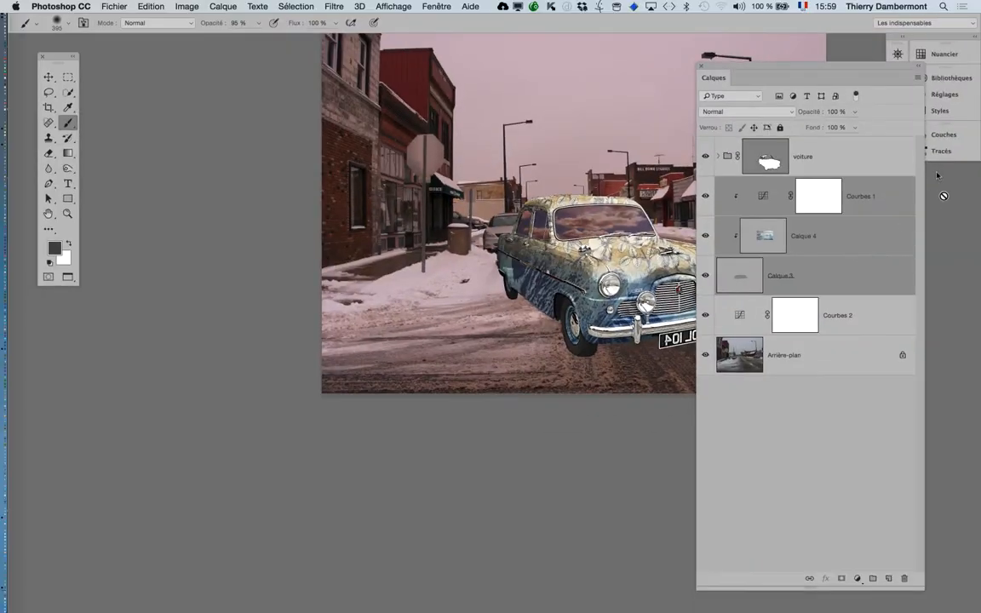
left_click_drag(897, 68, 370, 66)
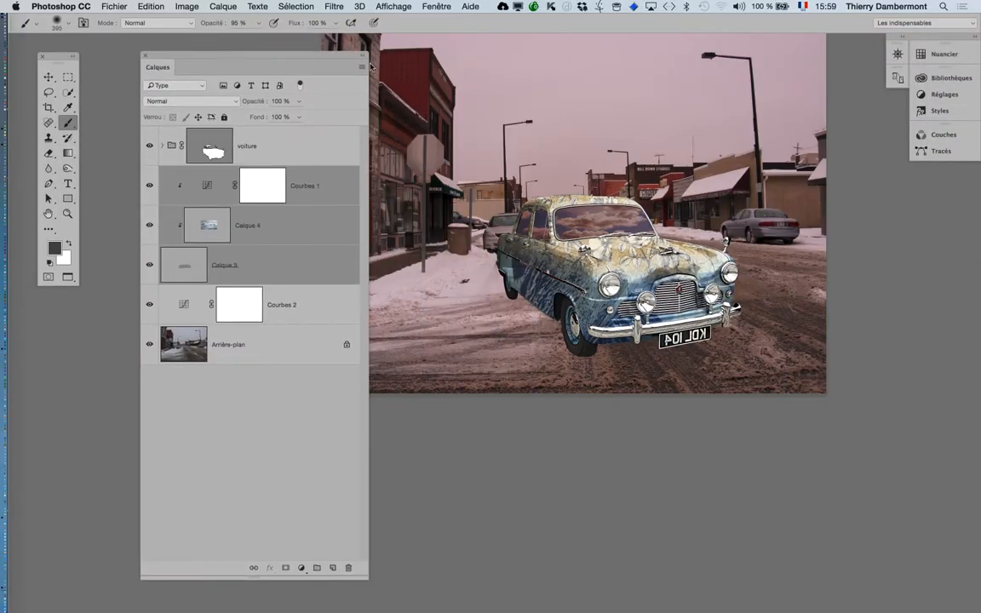
left_click(364, 67)
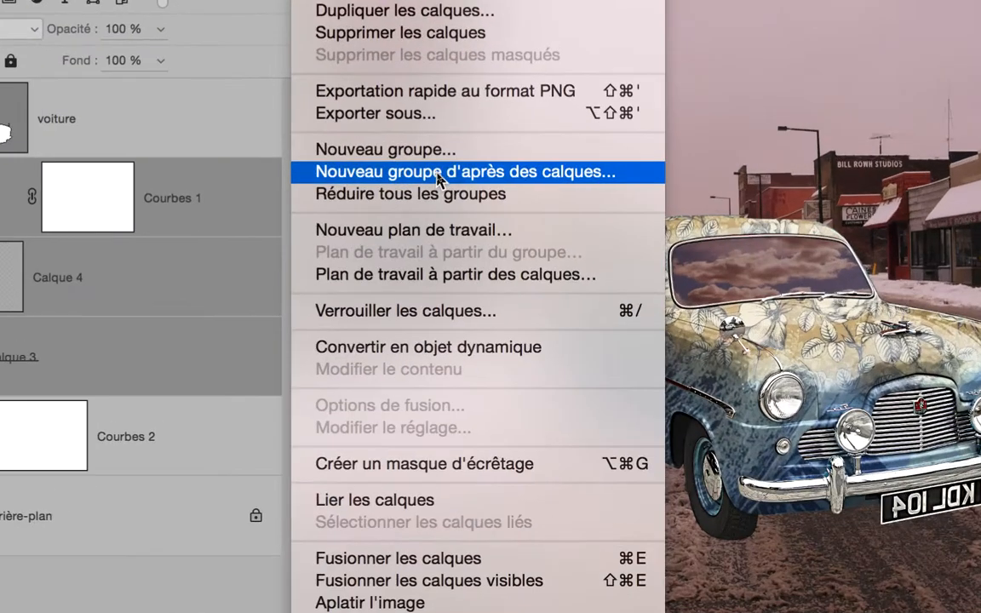
left_click(437, 173)
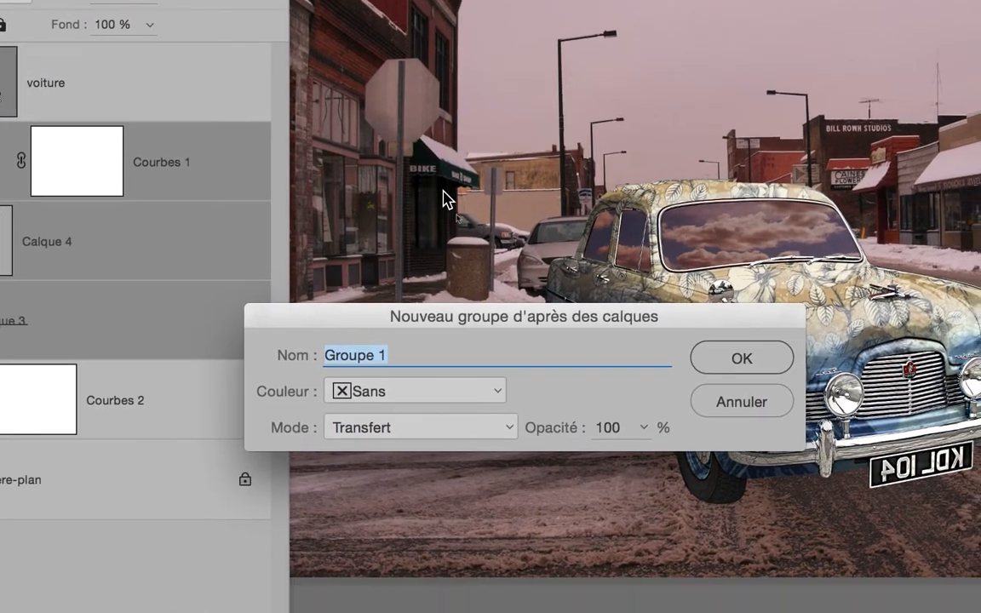
type("pare-brise")
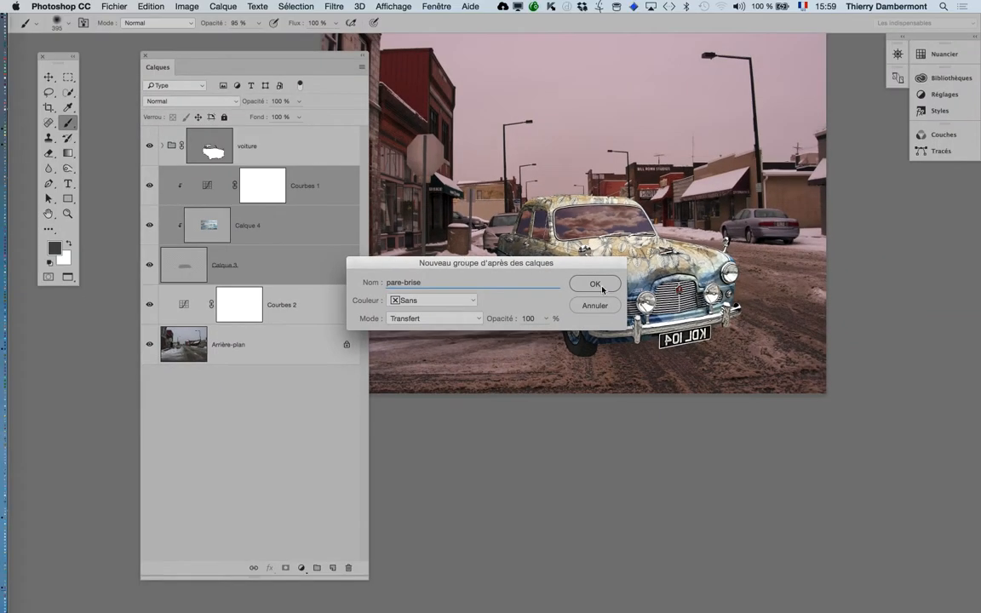
left_click(601, 288)
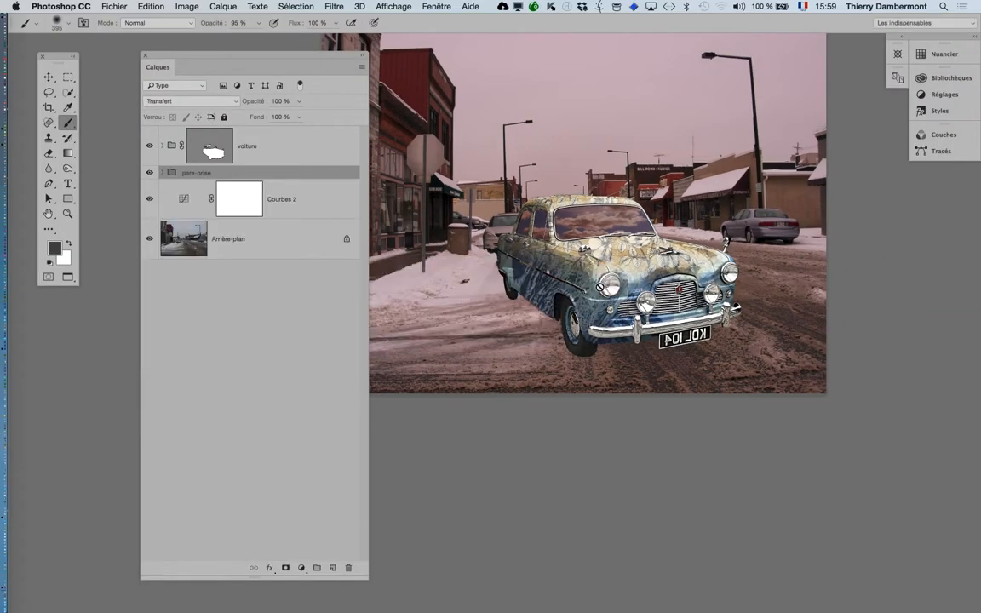
Shrink the floating Layers palette and move it clear of the street image.
left_click_drag(366, 576, 341, 357)
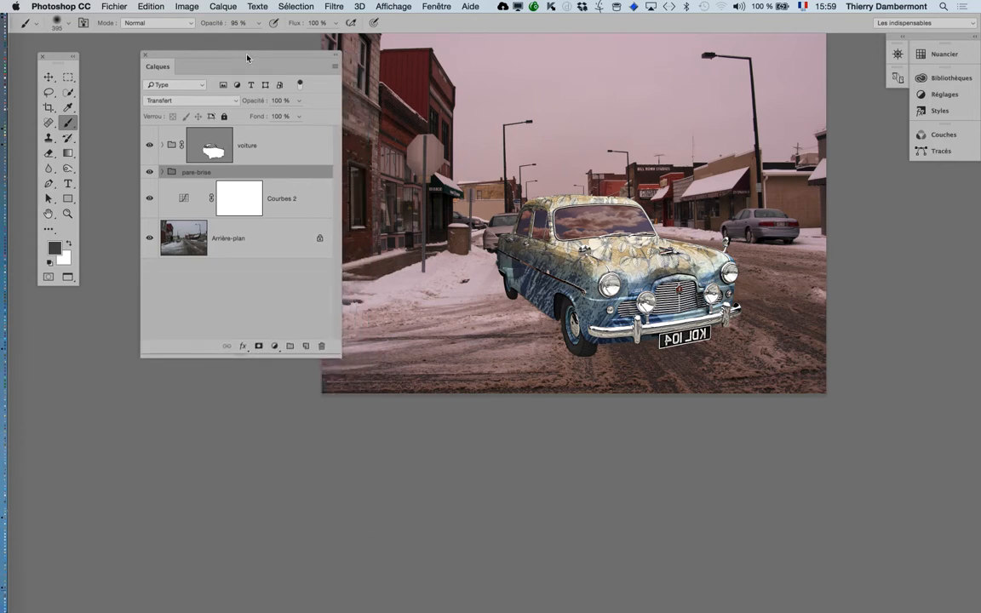
left_click_drag(239, 58, 202, 78)
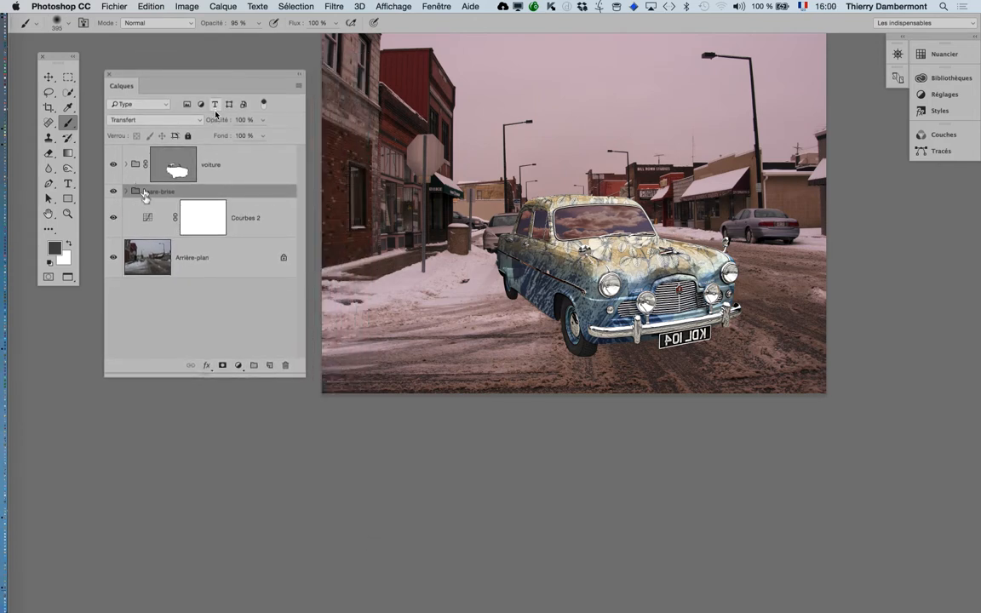
Compare the background street with and without the Courbes 2 adjustment by hiding and showing that layer.
left_click(114, 221)
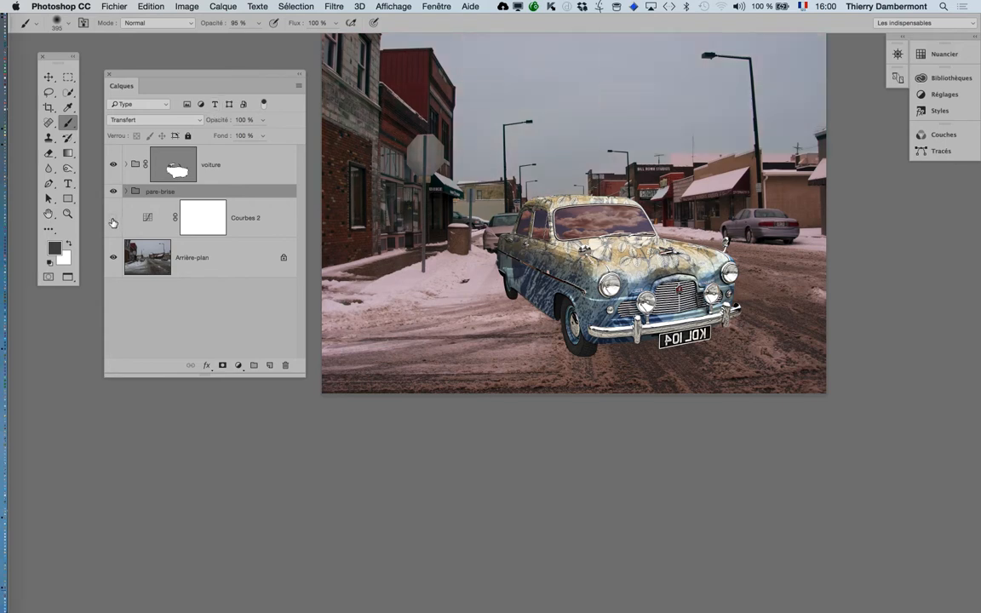
left_click(113, 219)
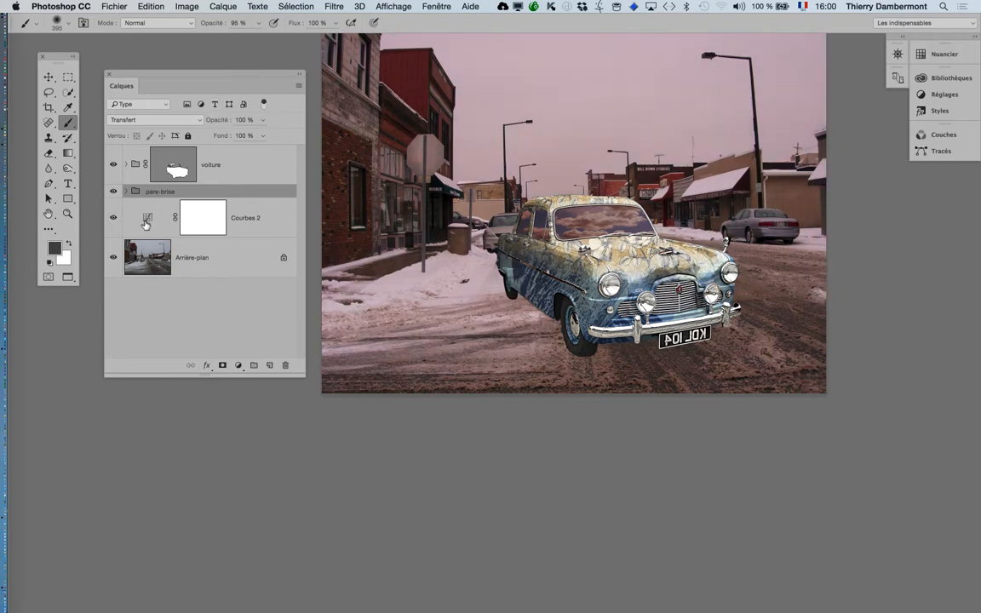
left_click(146, 222)
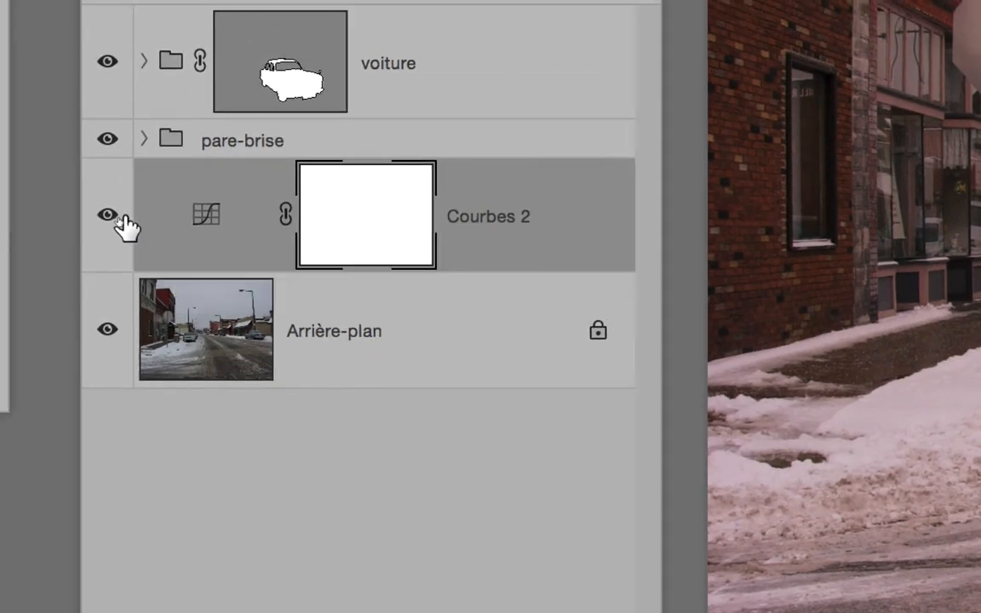
left_click(68, 206)
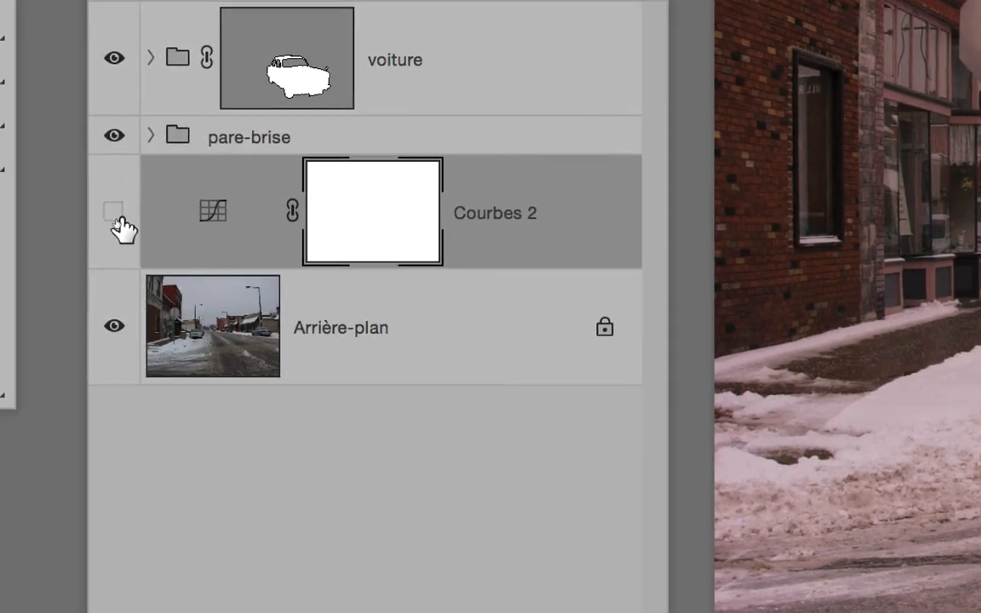
left_click(118, 223)
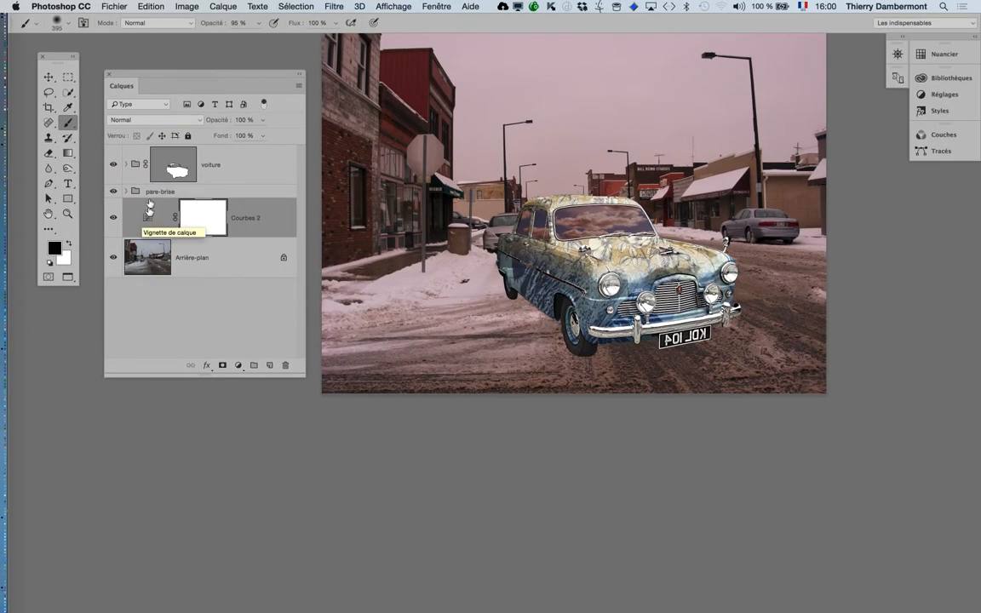
Add a Curves adjustment layer above the voiture group with default options, and move its curve settings clear of the car.
left_click(137, 167)
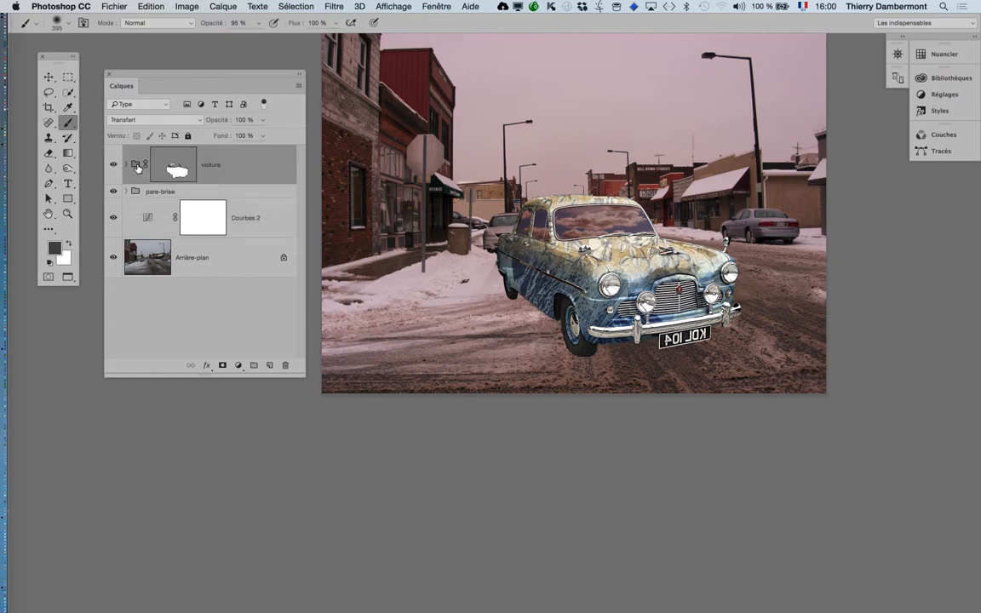
left_click(223, 6)
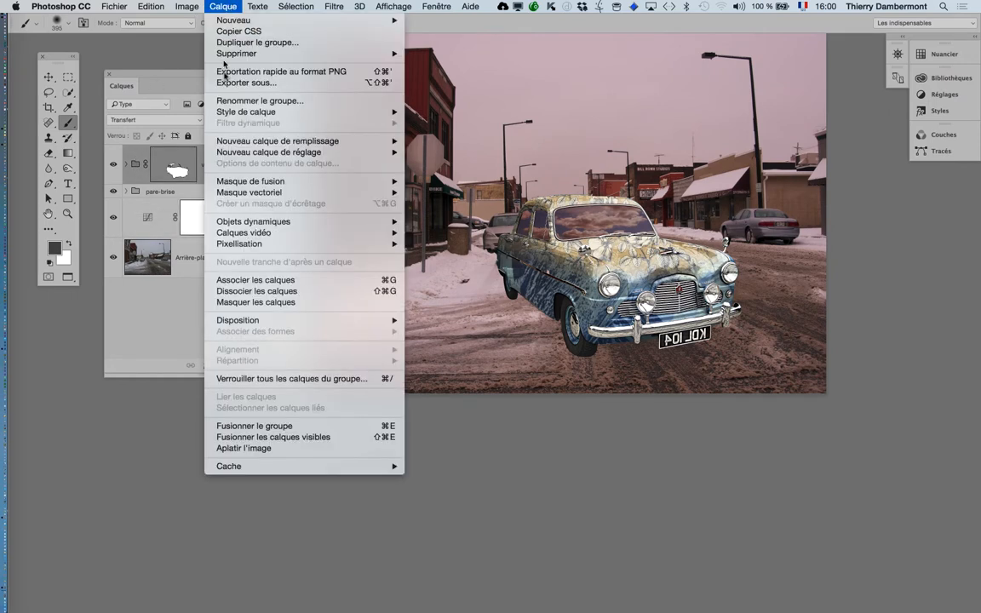
mouse_move(218, 152)
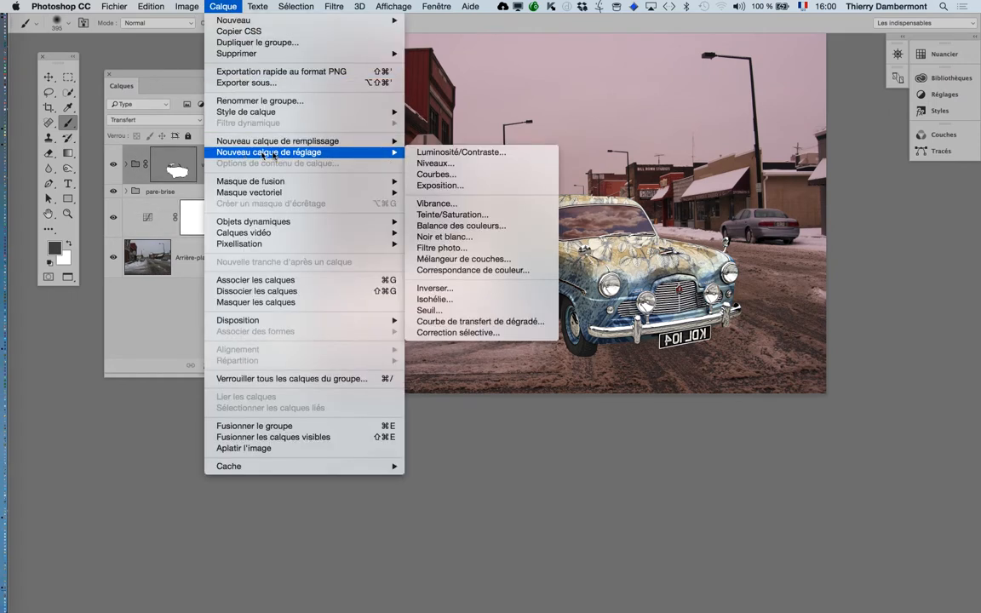
left_click(434, 174)
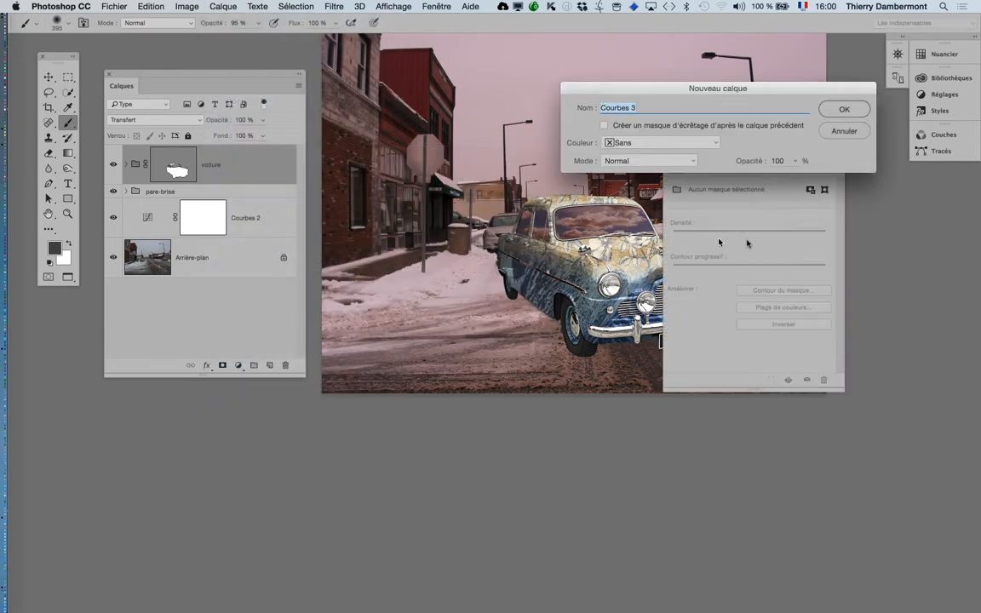
left_click(839, 111)
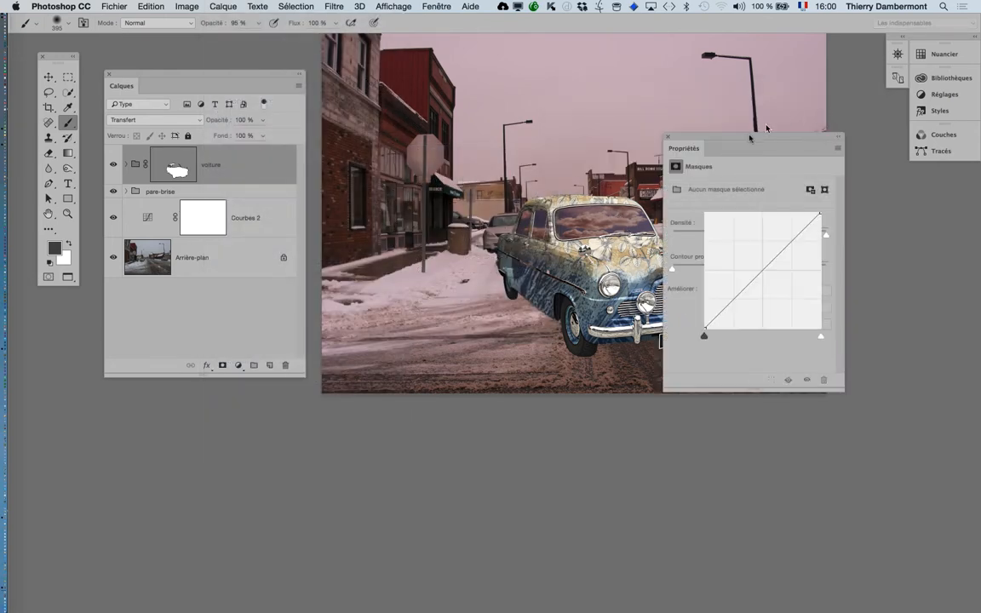
left_click_drag(716, 138, 807, 201)
left_click_drag(585, 195, 583, 195)
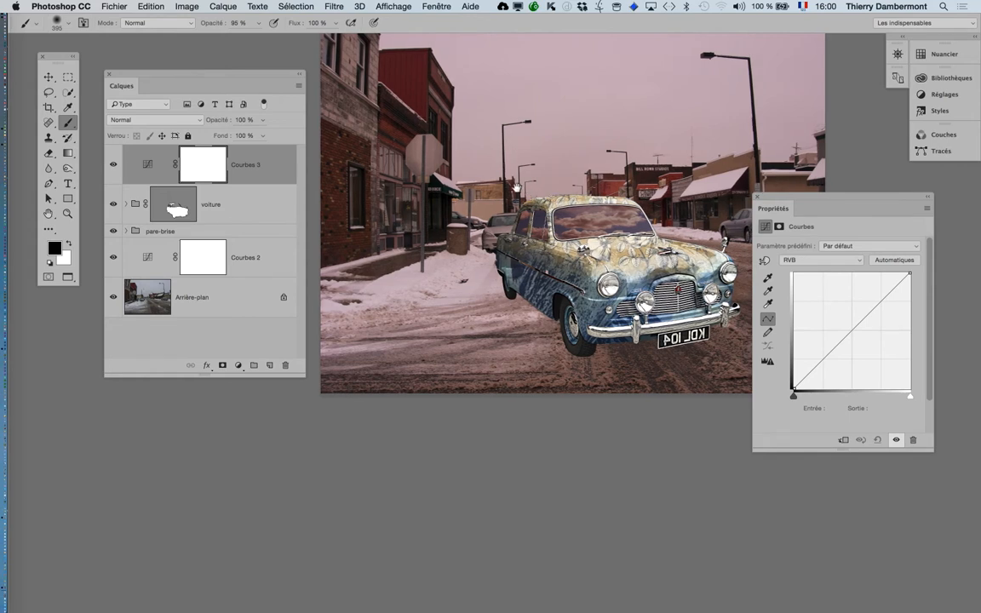
scroll(516, 186, "right", 4)
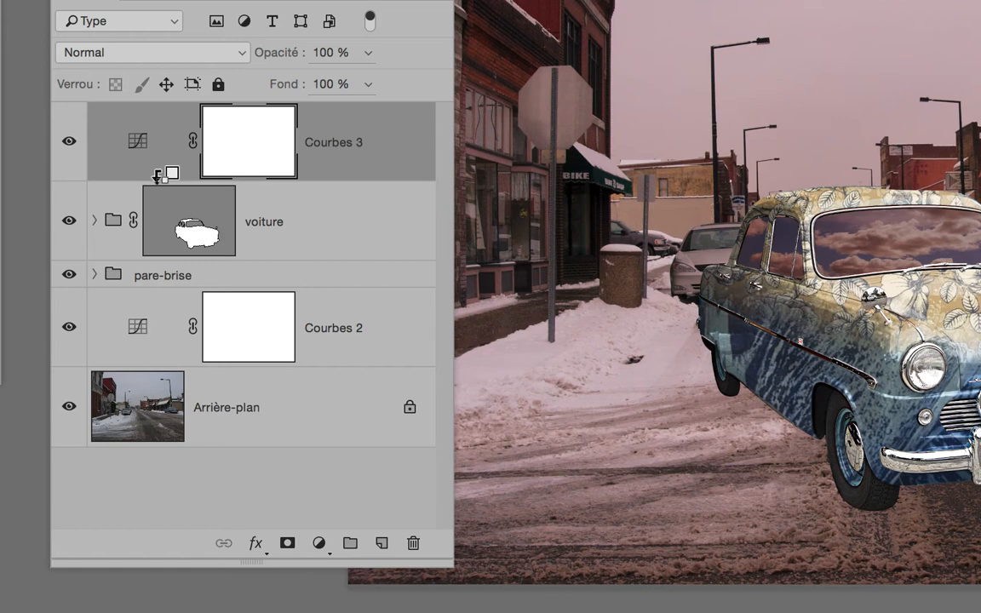
Clip the Courbes 3 adjustment layer to the voiture group and select the group.
left_click(157, 175, "alt")
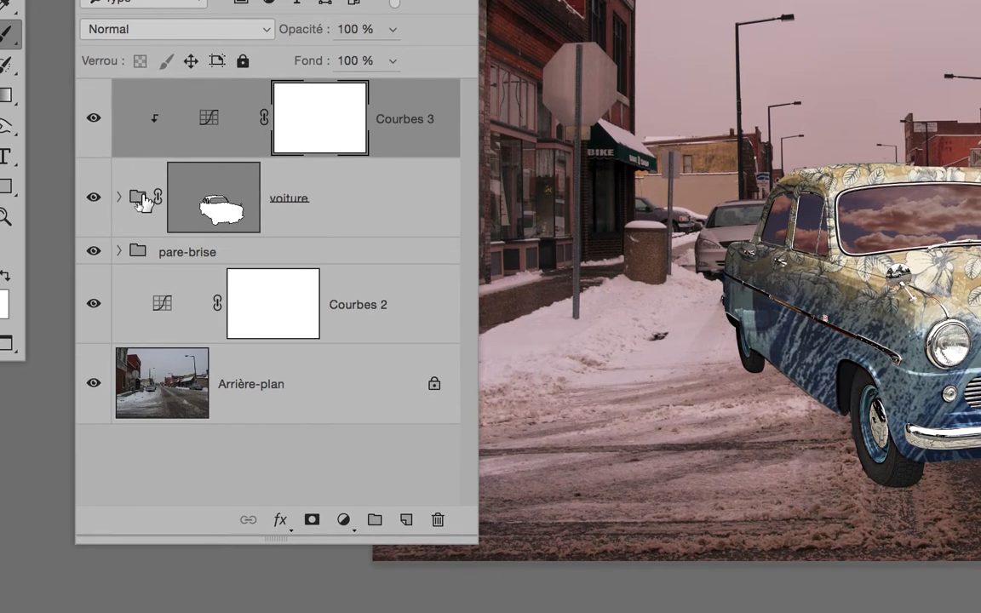
left_click(144, 232)
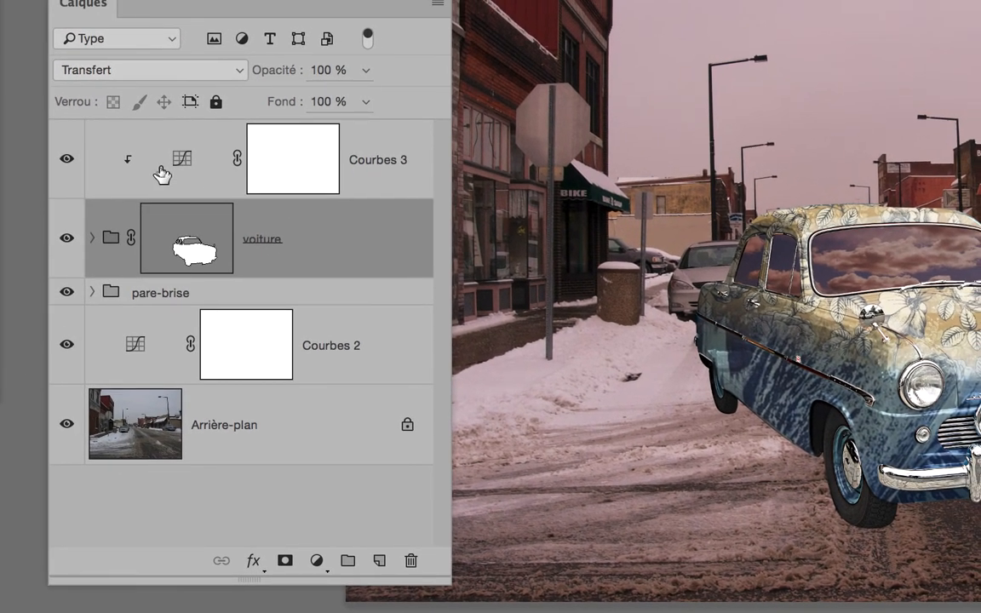
Assign the orange colour label to both the Courbes 3 layer and the voiture group.
left_click(164, 171)
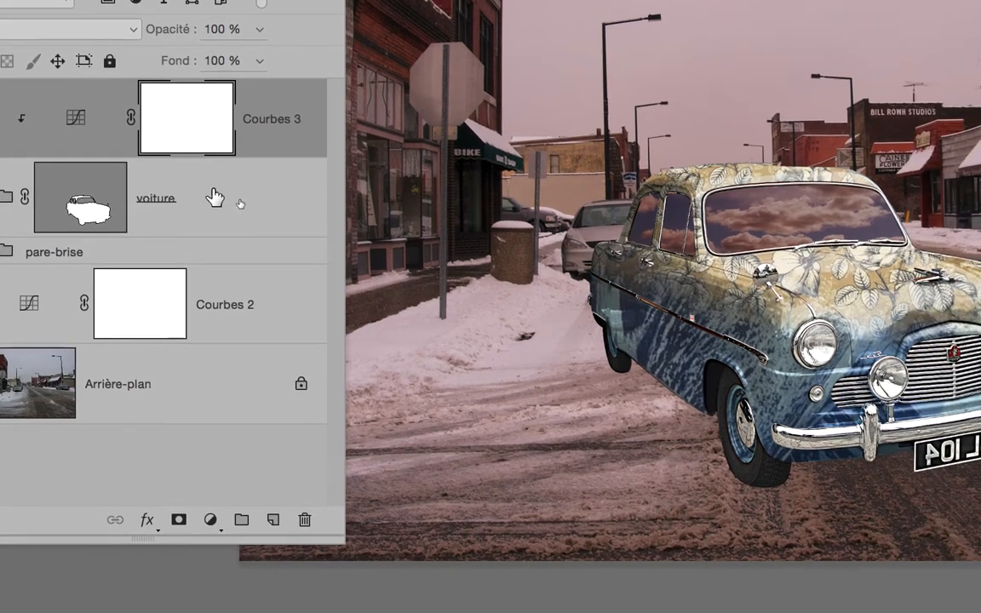
left_click(320, 225, "shift")
right_click(212, 194)
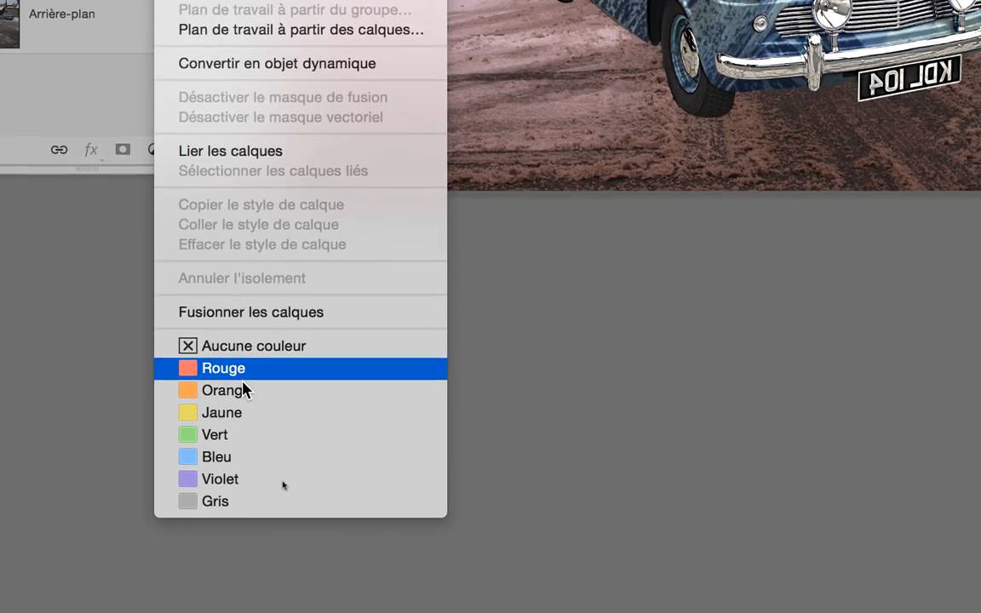
left_click(247, 390)
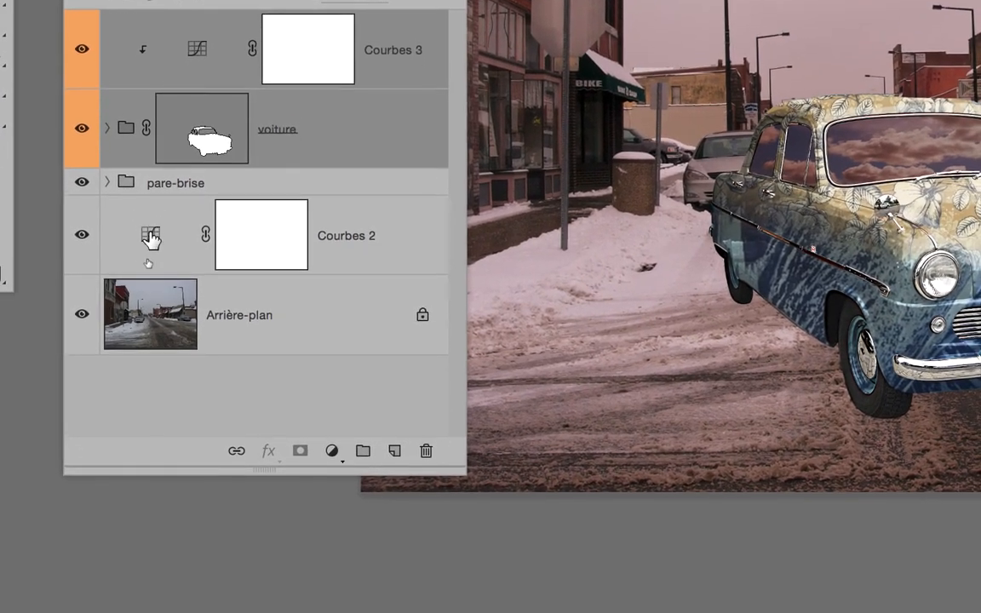
Select the Courbes 2 and Arrière-plan layers together and try to assign them a shared colour label.
left_click(152, 246)
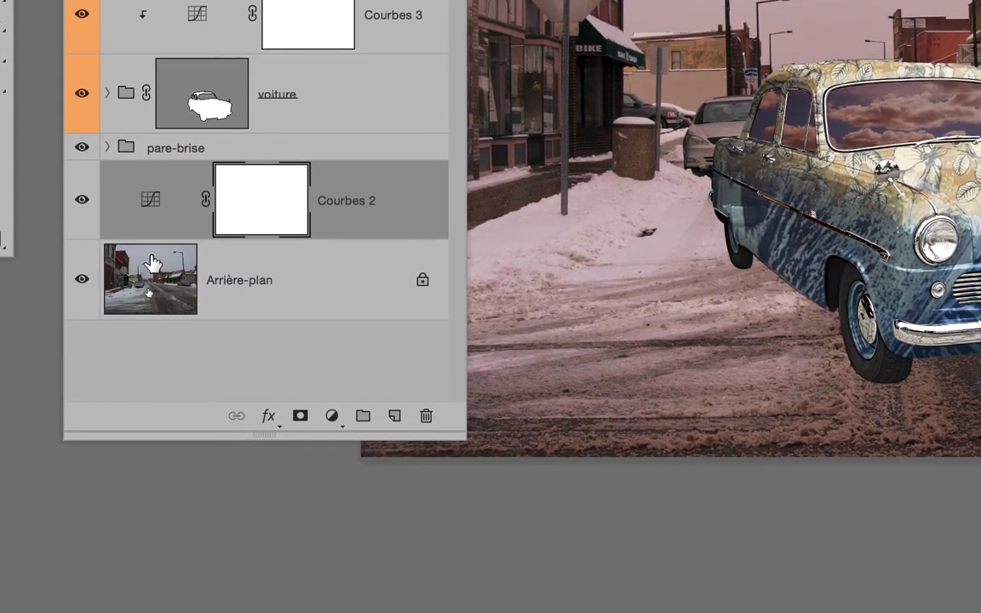
left_click(150, 347, "shift")
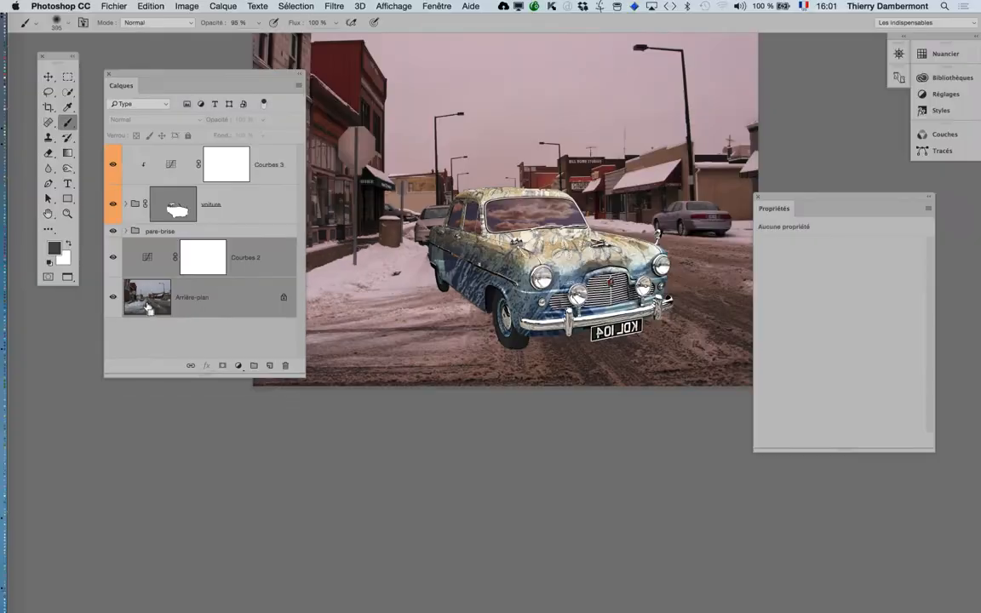
right_click(150, 268)
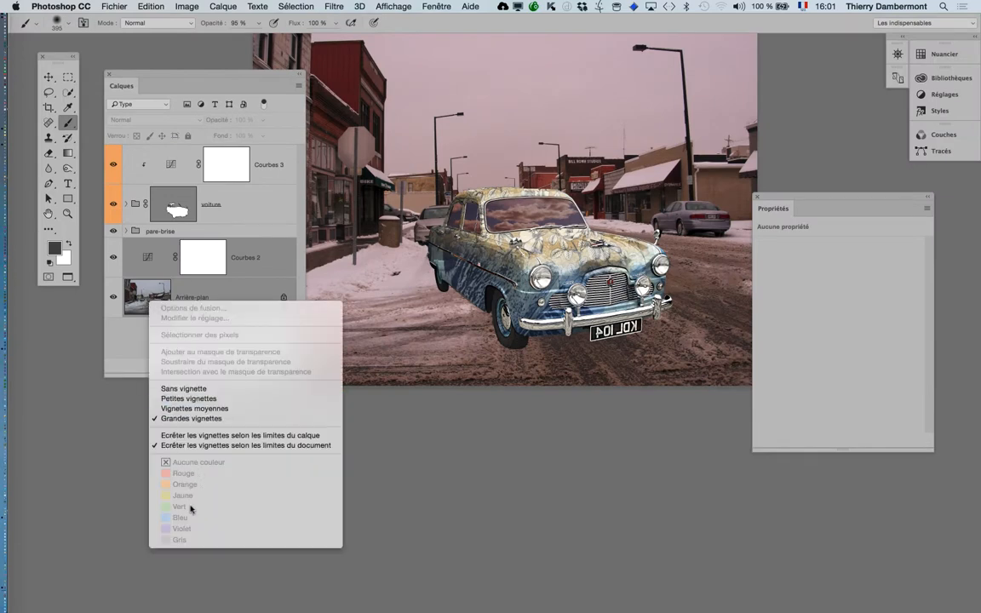
left_click(214, 286)
left_click(233, 327)
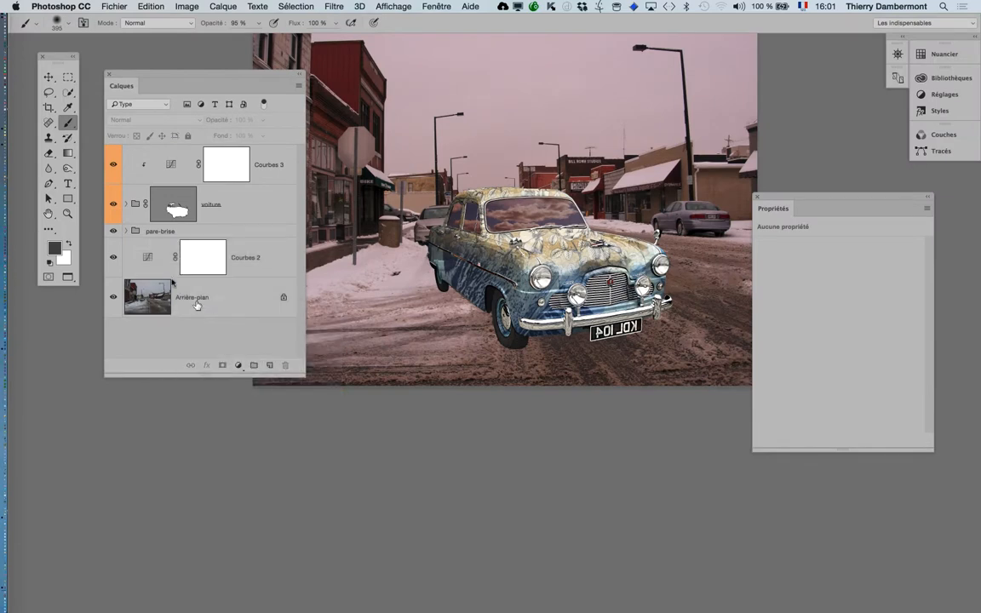
Assign the green colour label to the pare-brise group.
right_click(180, 234)
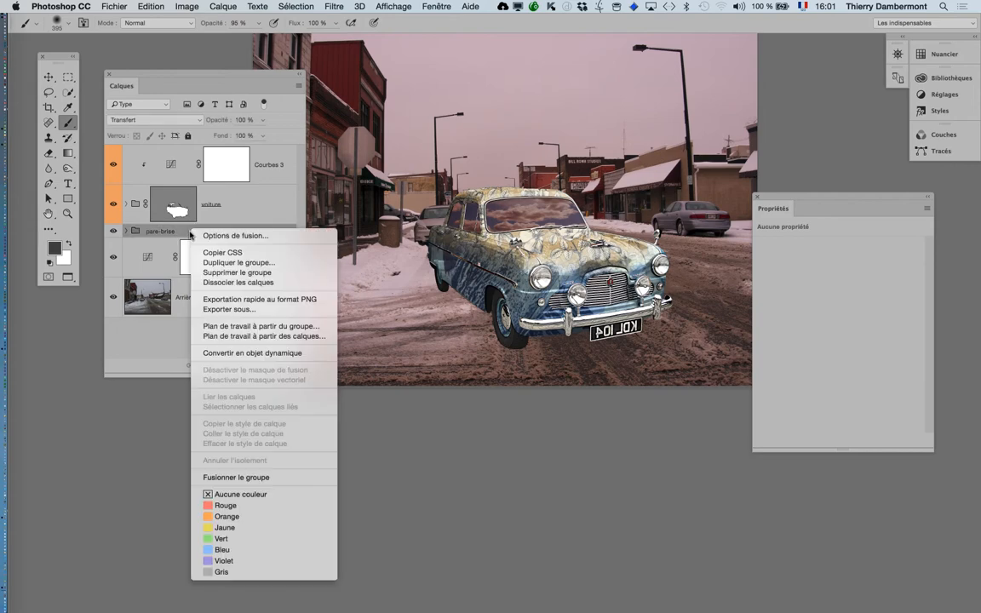
left_click(209, 487)
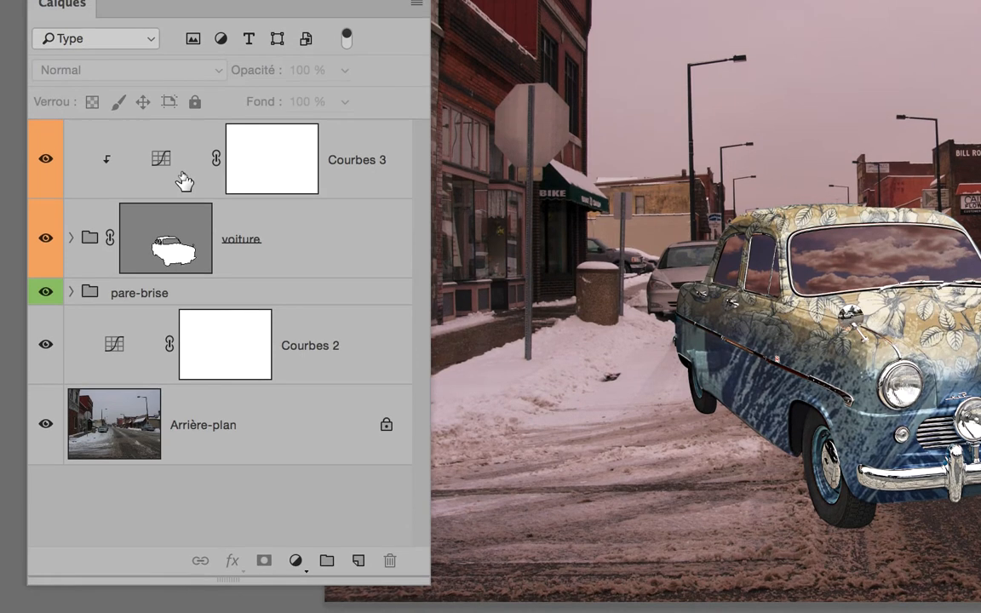
left_click(184, 179)
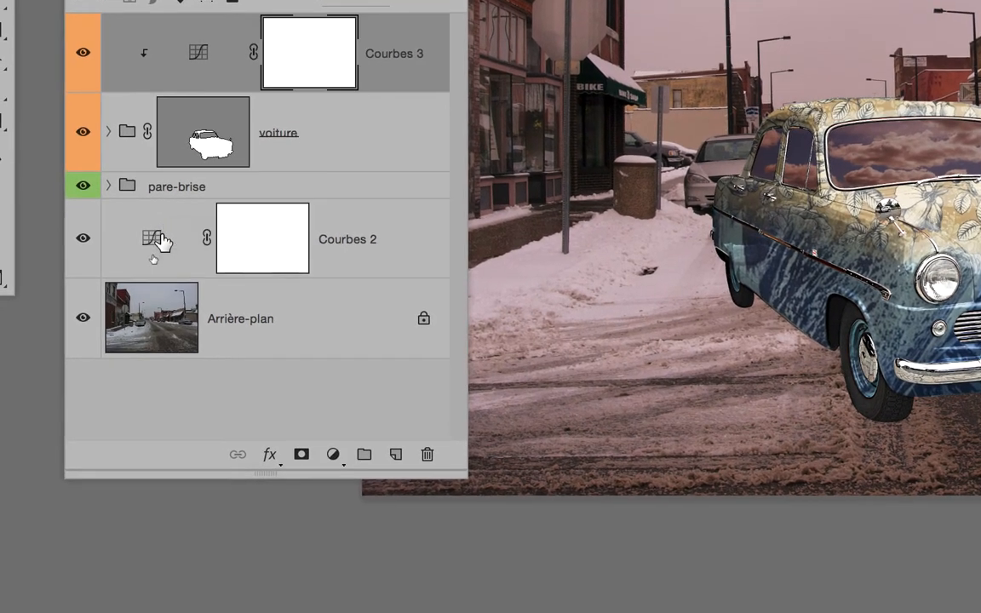
Open the red channel curve of Courbes 2 and remove its added points so that the curve is a straight diagonal.
left_click(160, 240)
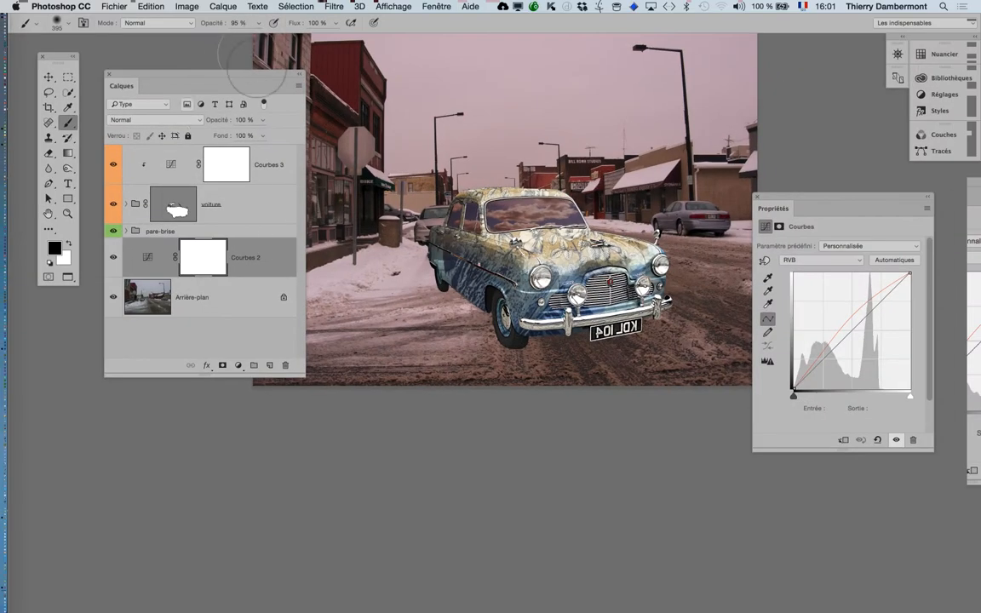
left_click_drag(263, 76, 210, 71)
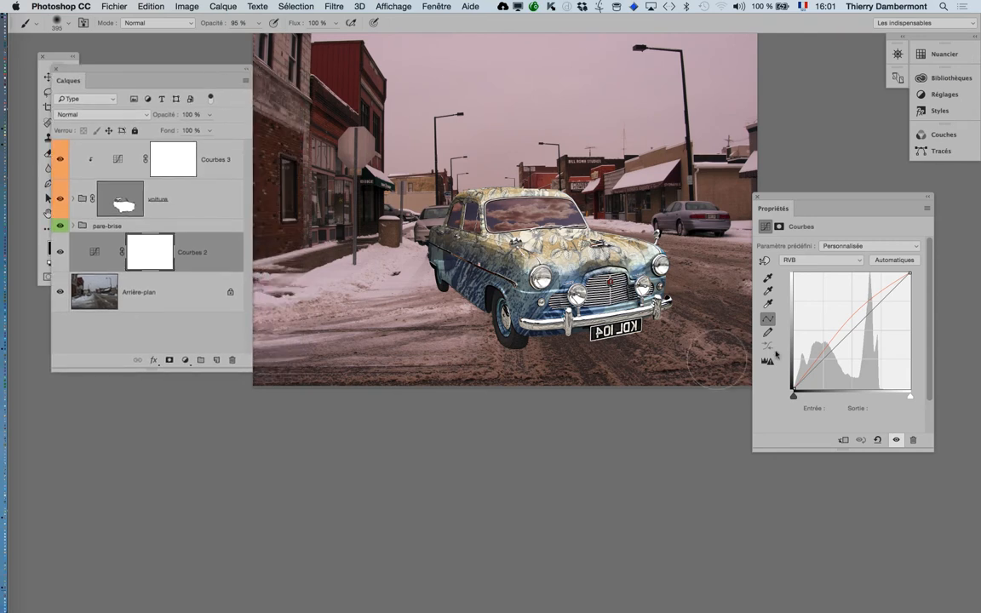
left_click(94, 249)
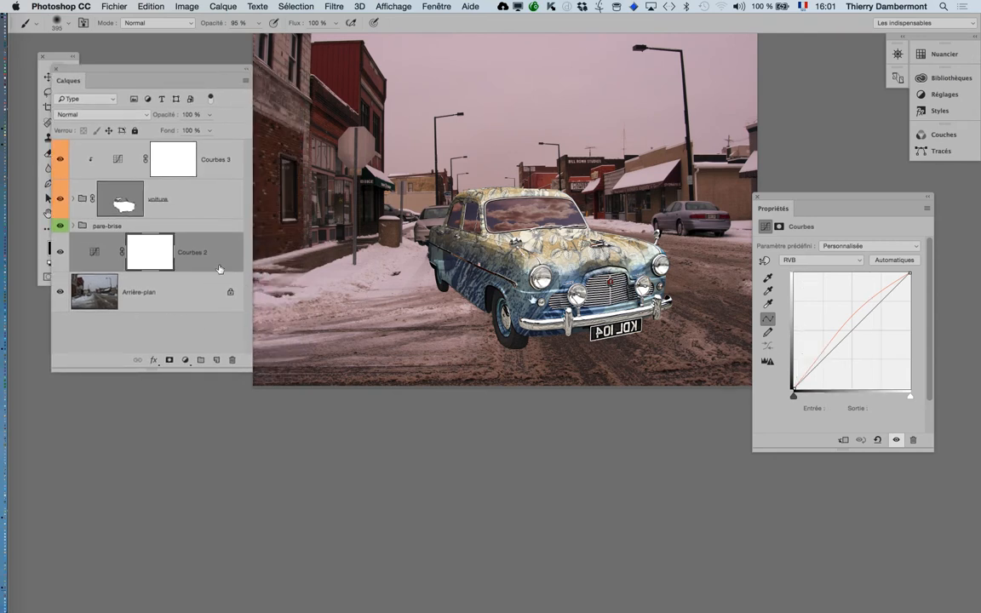
left_click(815, 259)
left_click(815, 269)
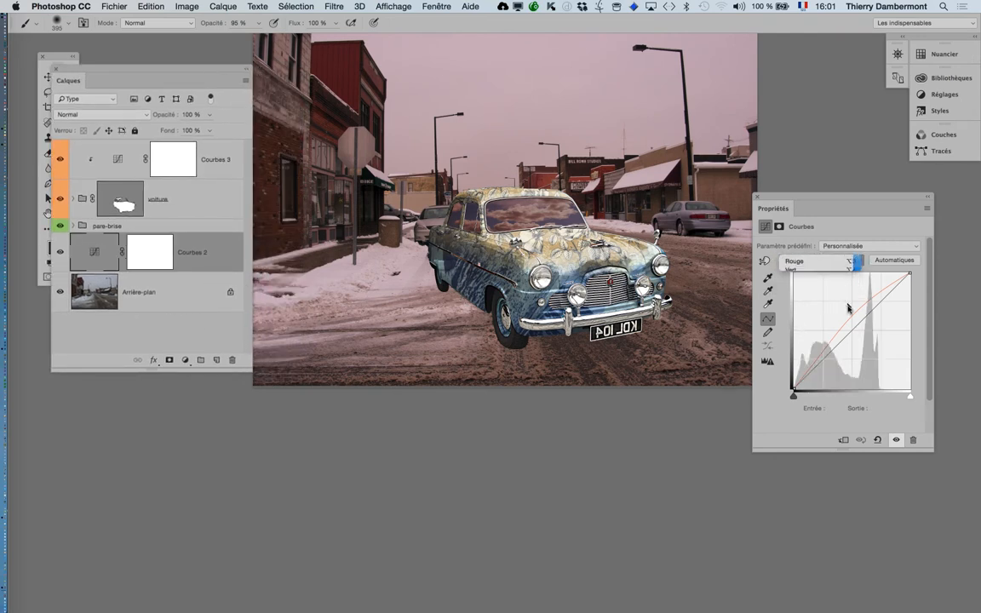
left_click(847, 323)
left_click_drag(845, 326, 962, 397)
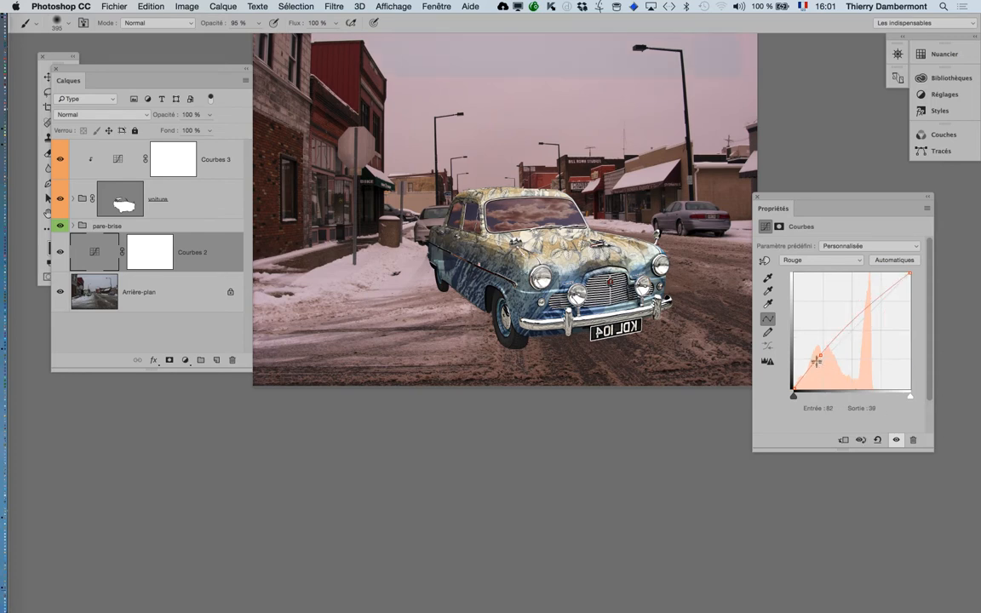
left_click_drag(823, 356, 704, 334)
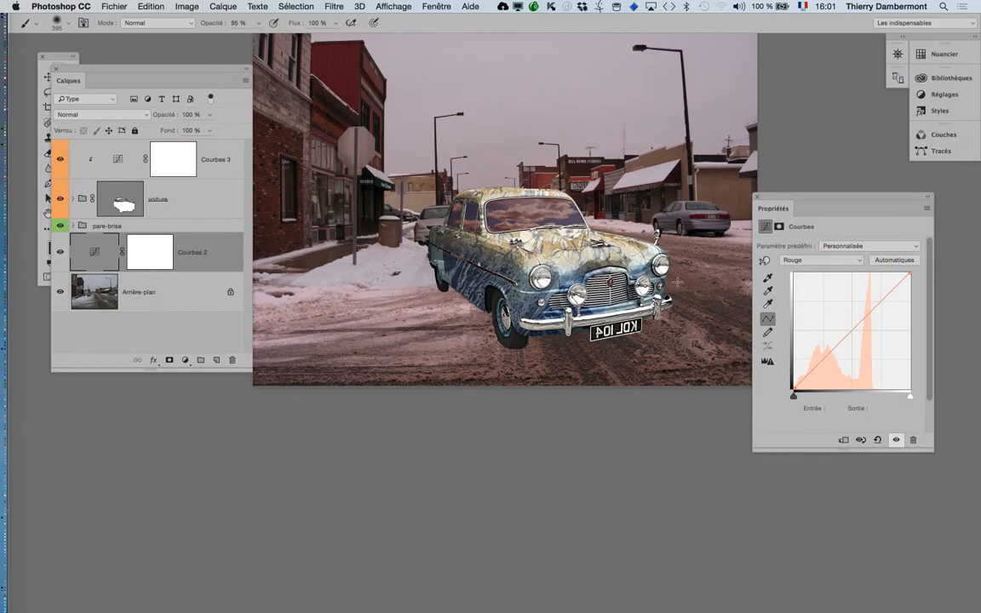
left_click_drag(891, 292, 971, 396)
Shape the RVB curve of Courbes 2 into a contrast S-curve with points at input 154, output 206 and input 70, output 73.
left_click(792, 260)
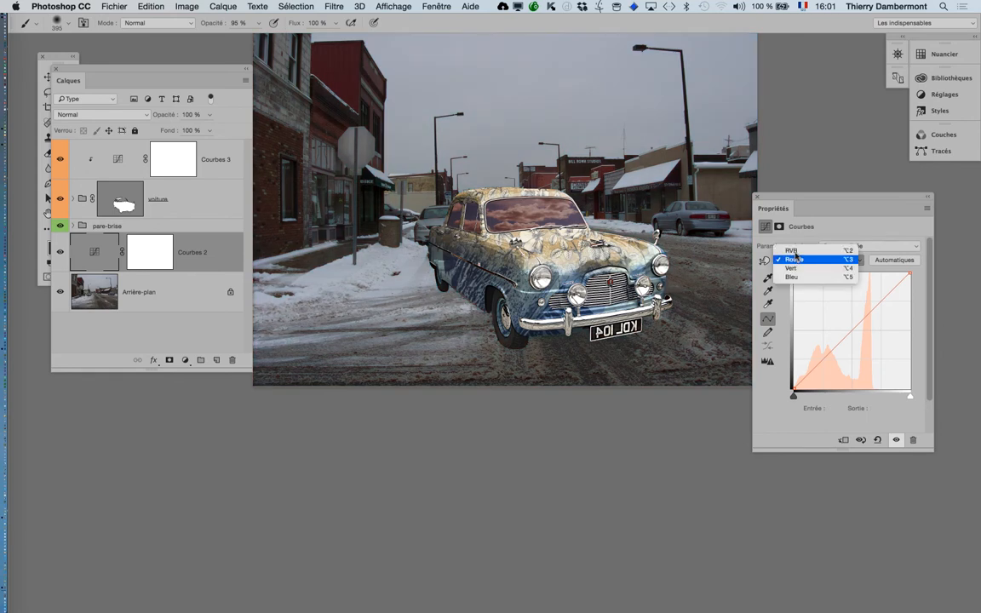
left_click(800, 225)
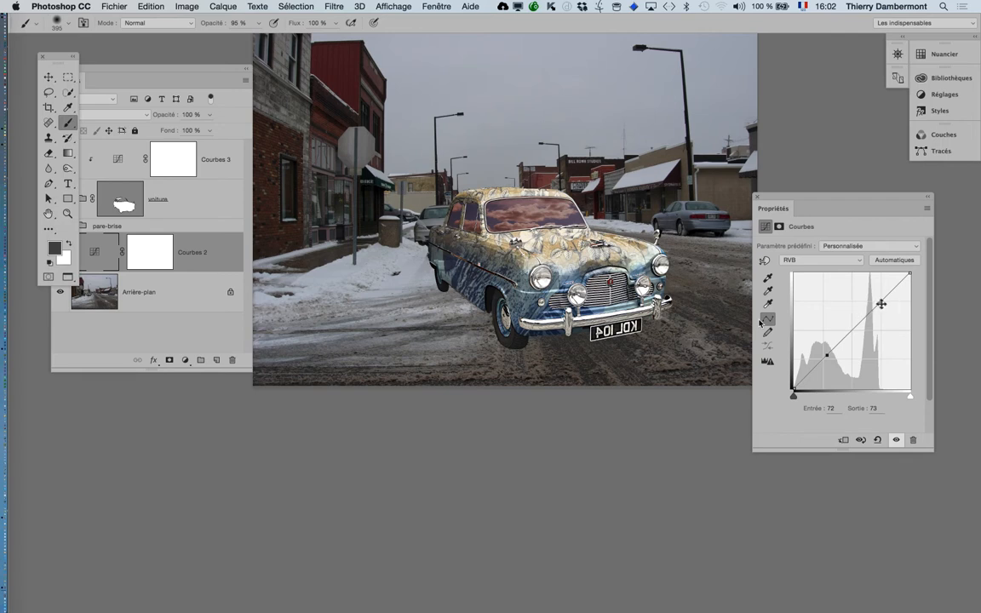
left_click_drag(881, 304, 872, 298)
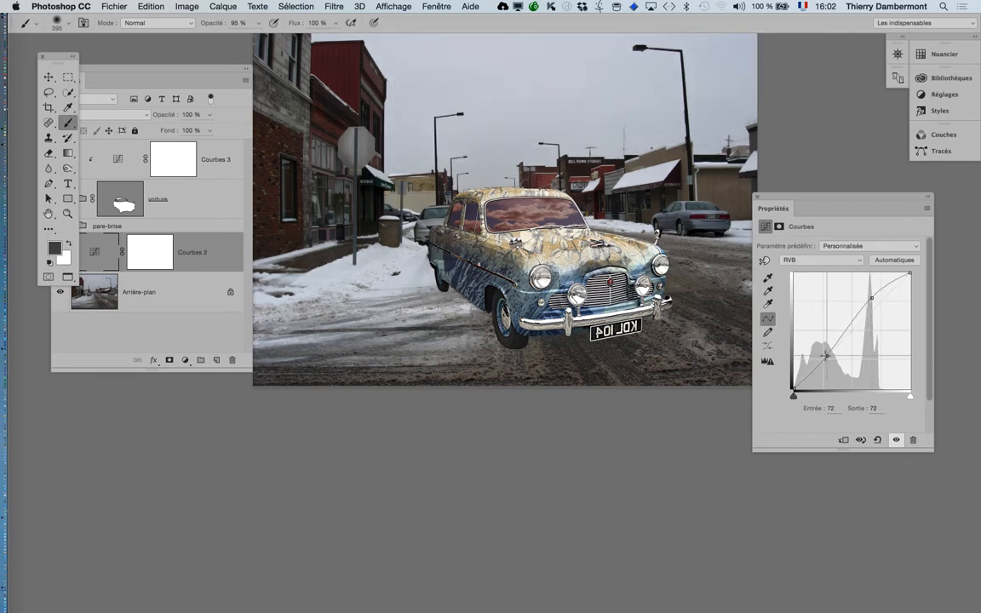
left_click_drag(825, 356, 826, 357)
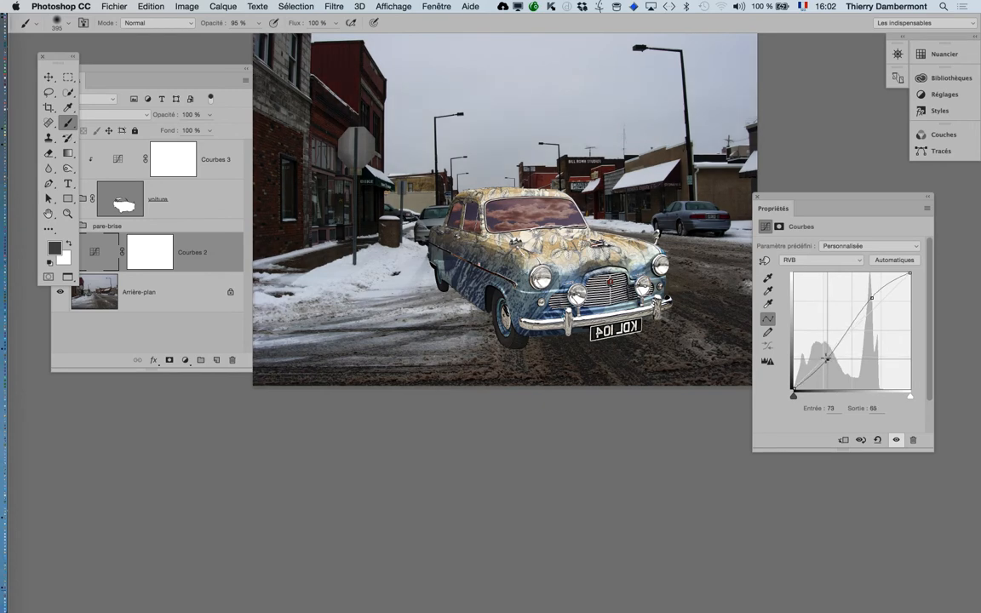
left_click(872, 296)
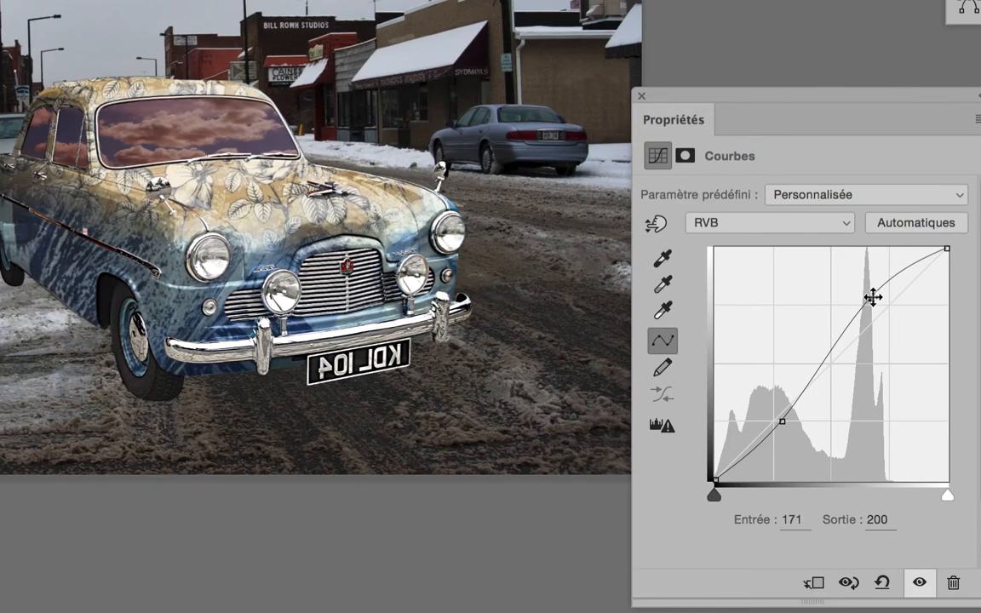
left_click_drag(872, 297, 855, 293)
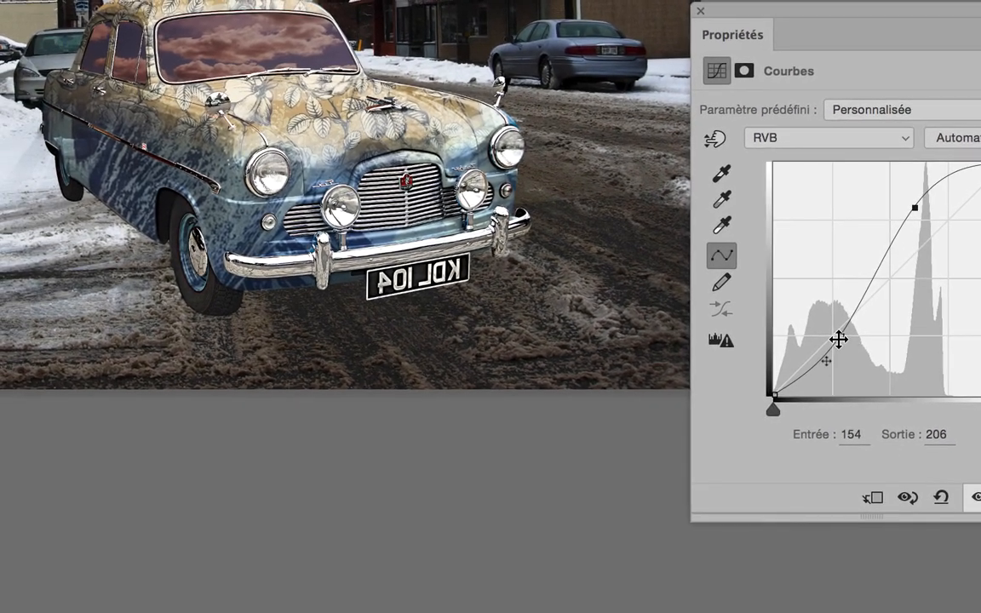
left_click(809, 394)
left_click_drag(840, 338, 835, 331)
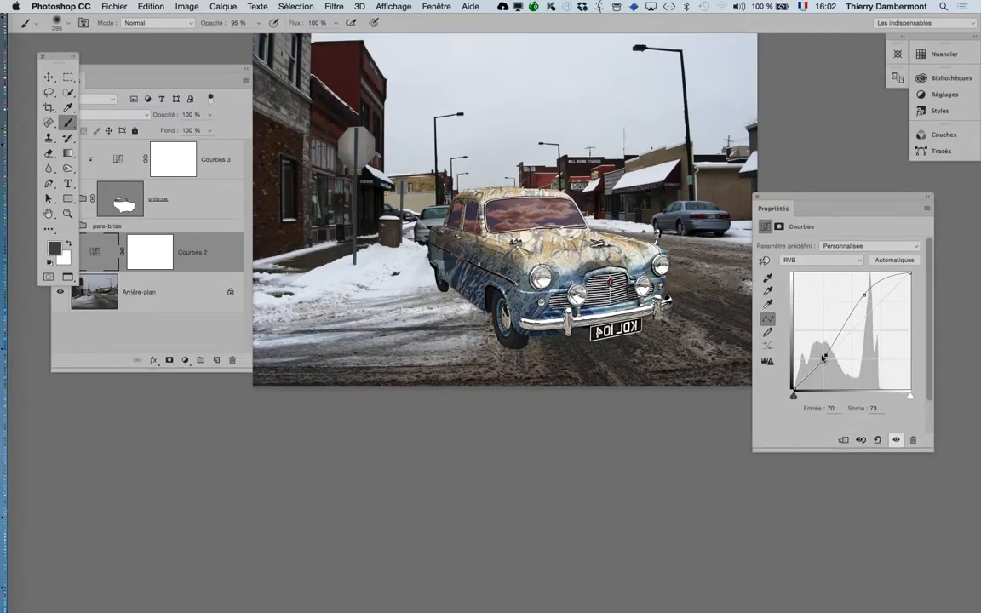
Shape the Courbes 3 RVB curve to darken the car, with a lowered highlight point and a shadow point at input 57, output 55.
left_click_drag(205, 73, 246, 66)
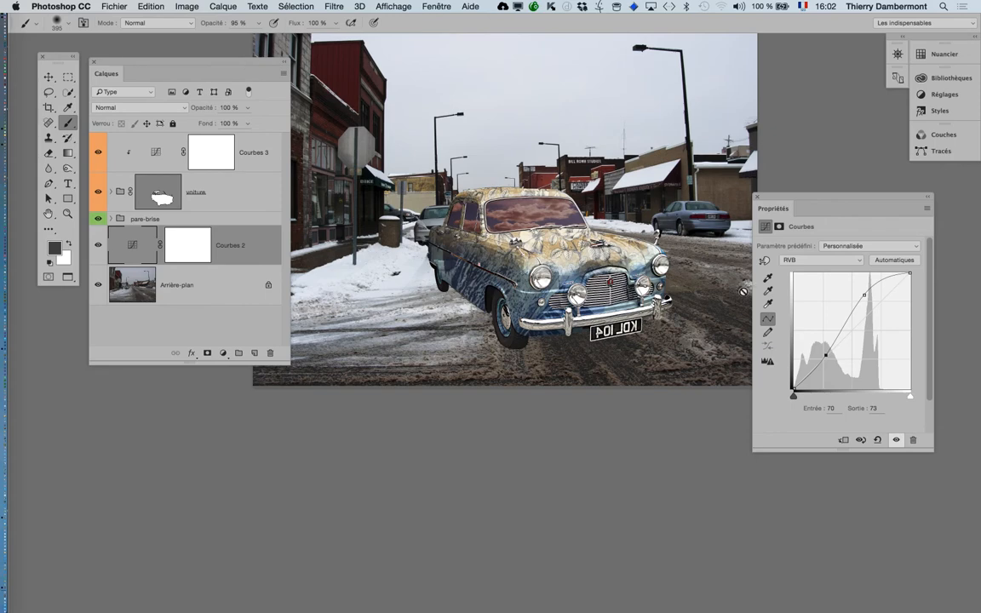
left_click(157, 161)
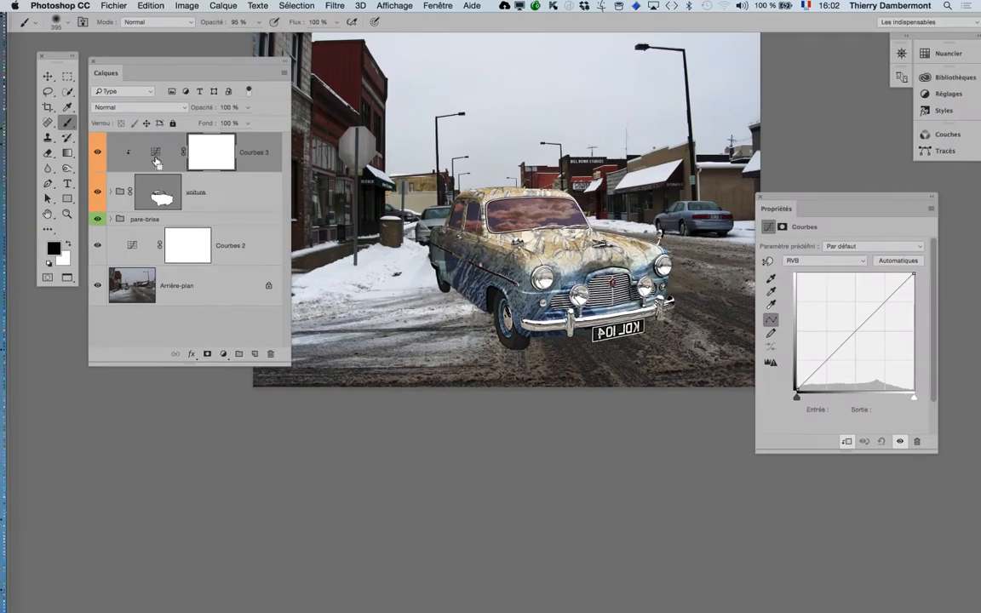
left_click(874, 304)
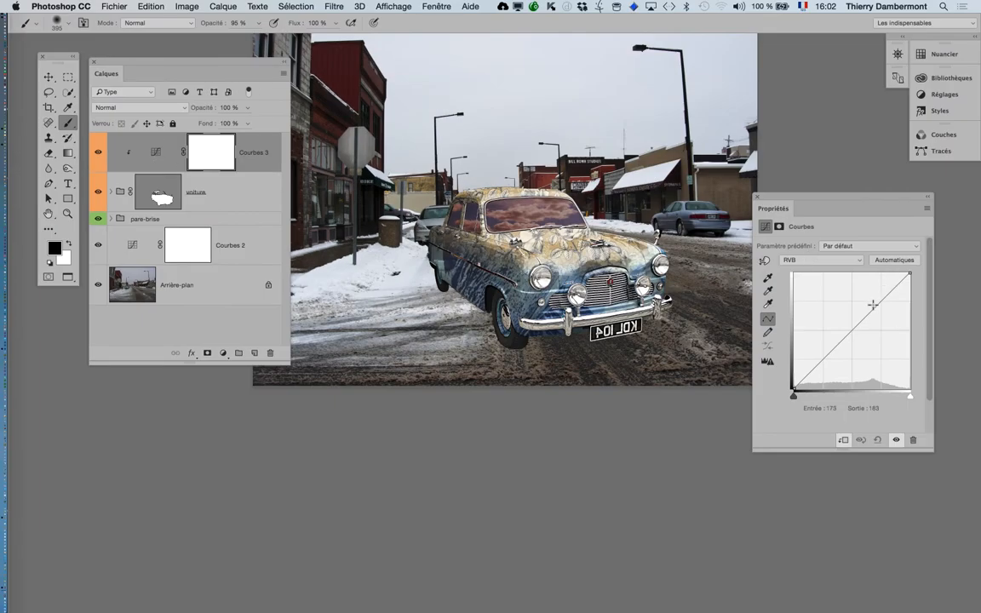
left_click(834, 347)
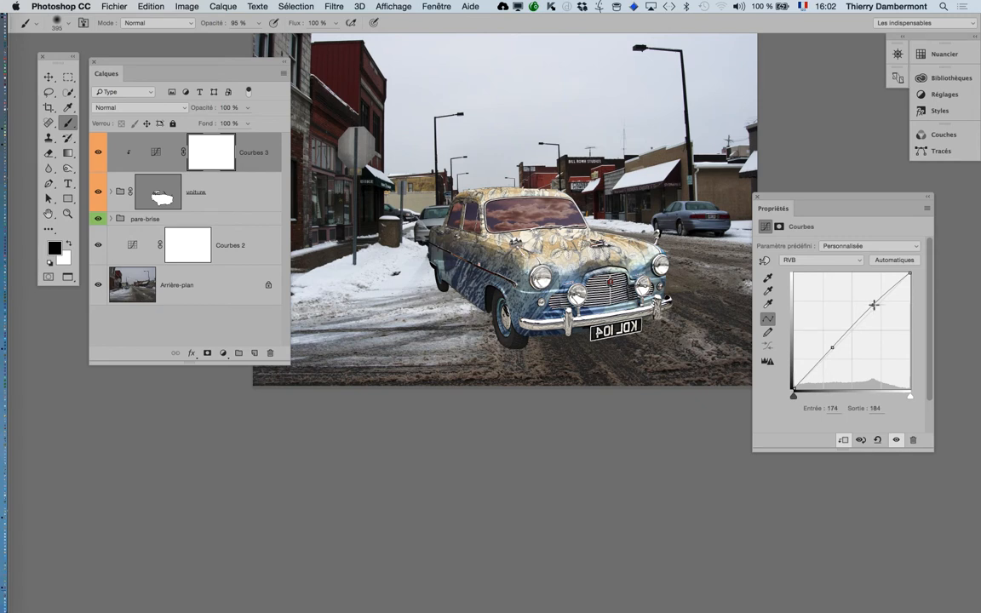
left_click_drag(874, 304, 884, 308)
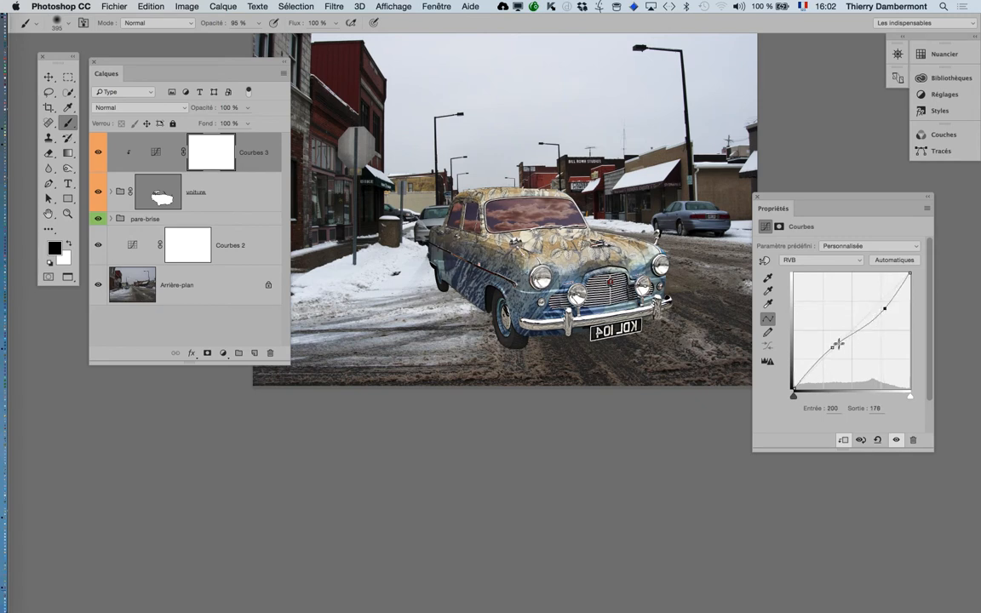
left_click_drag(832, 347, 819, 359)
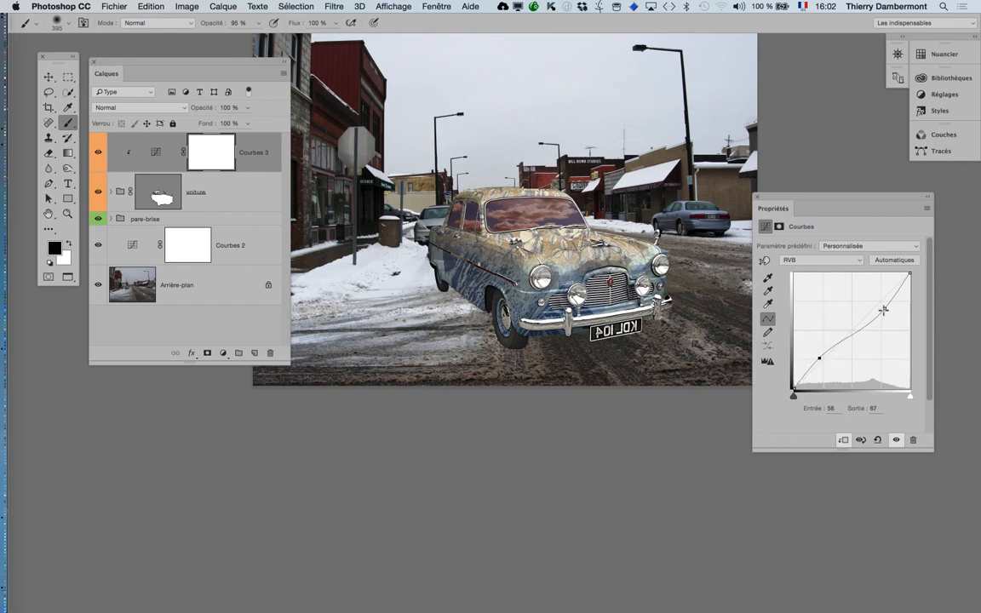
left_click_drag(885, 310, 889, 311)
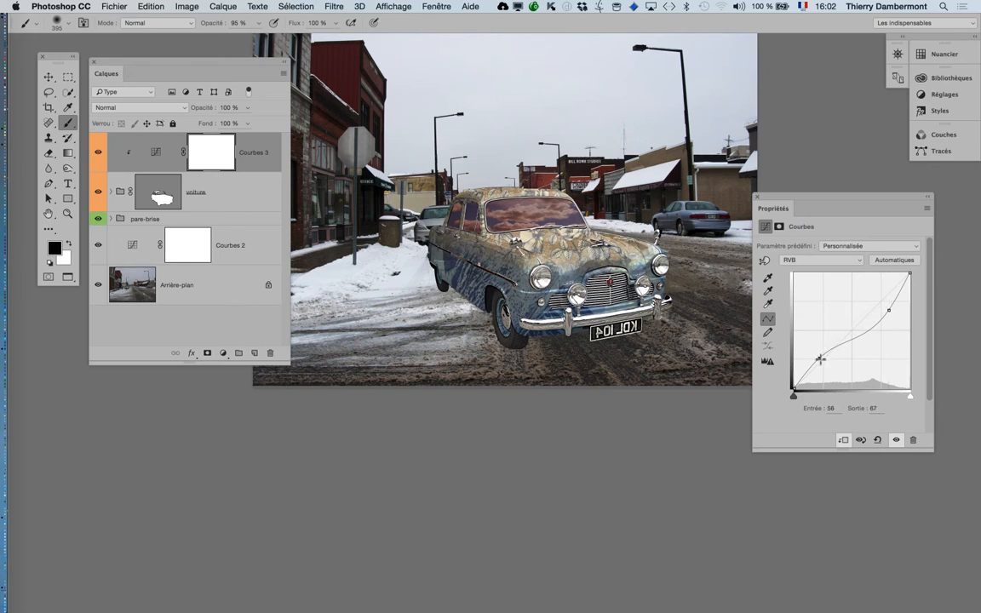
left_click_drag(818, 358, 820, 363)
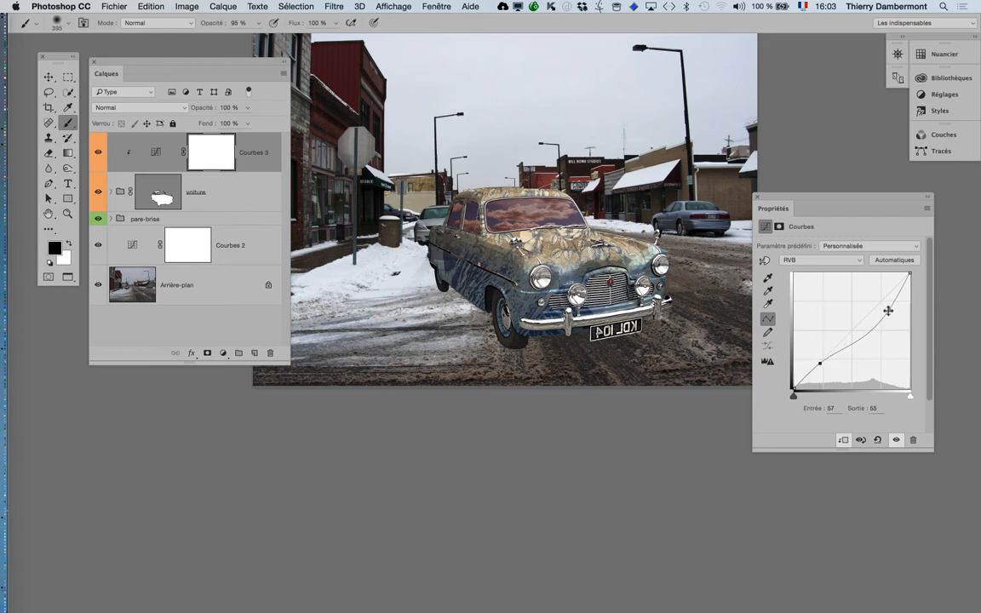
left_click_drag(889, 310, 889, 312)
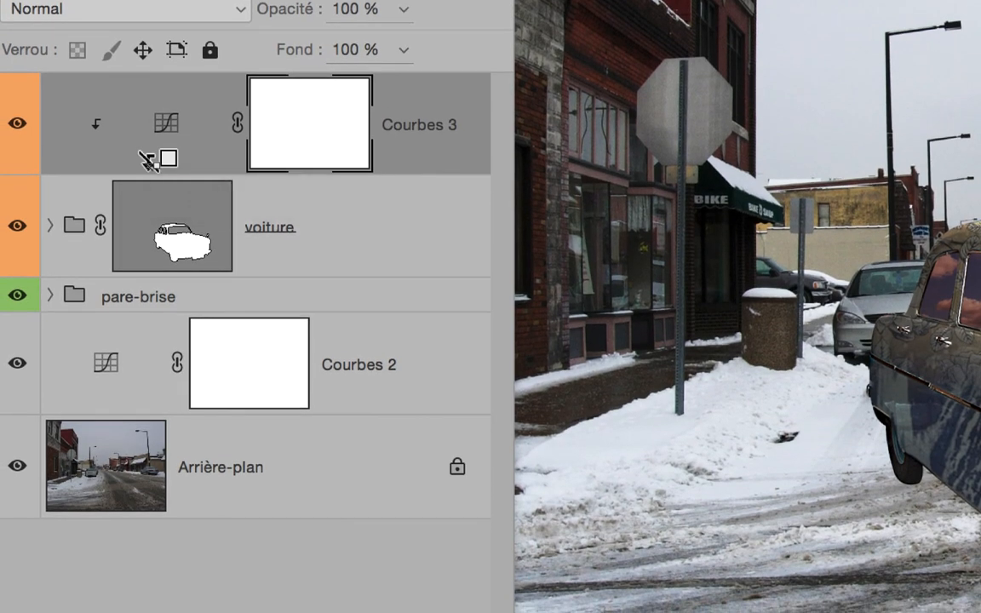
Compare the image with Courbes 3 released from and clipped again to the voiture group.
left_click(145, 158, "alt")
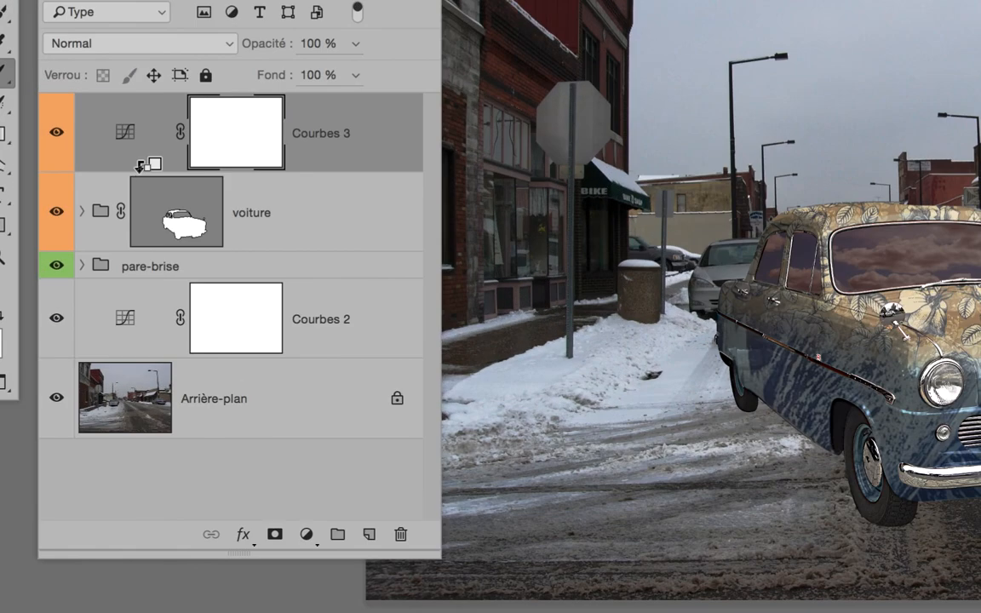
left_click(141, 166, "alt")
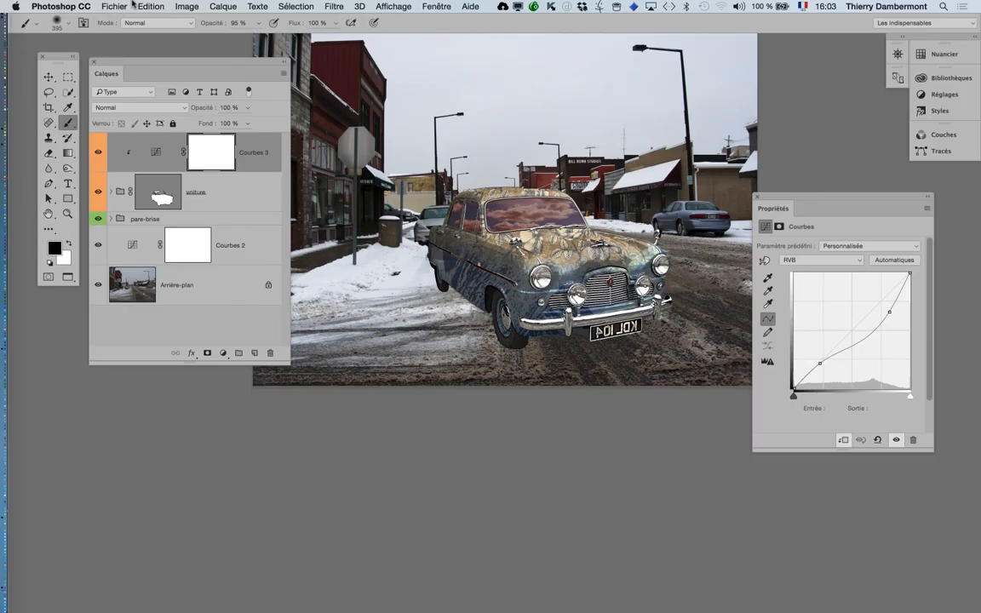
Start saving the composite as a new Photoshop file named winter_snow_city_street - 03.psd.
left_click(119, 6)
left_click(143, 126)
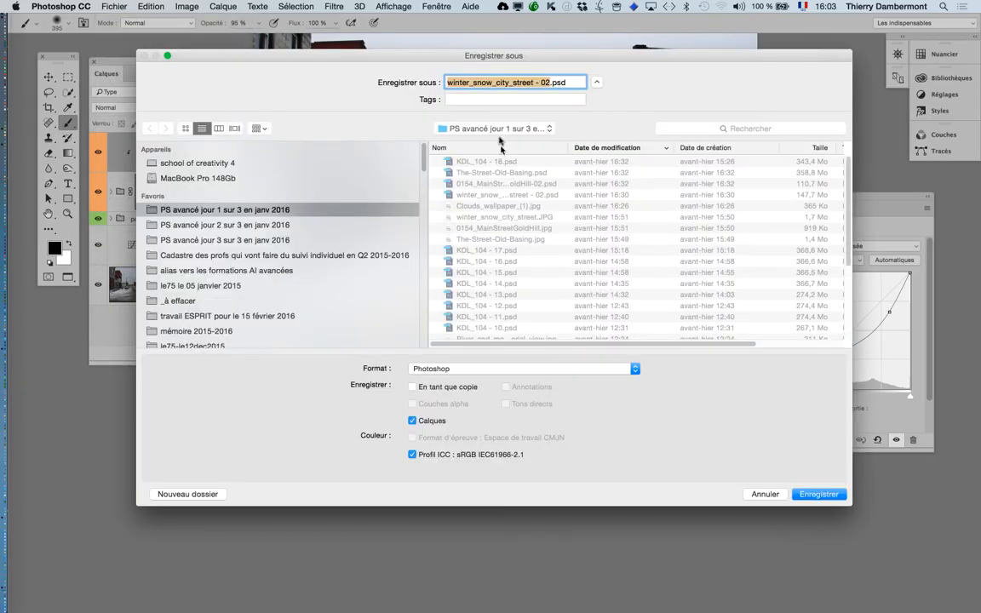
left_click(550, 83)
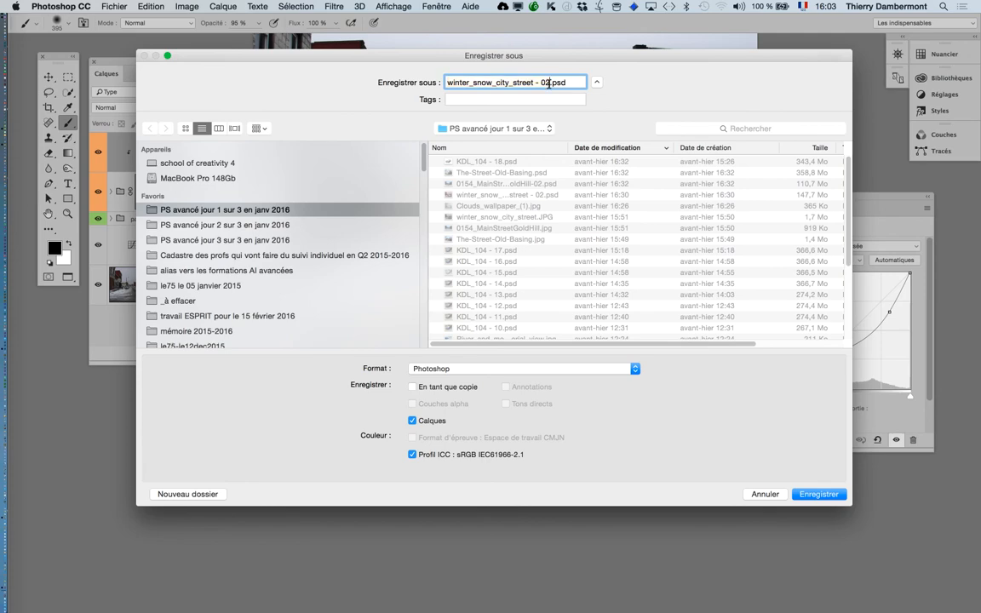
key("BackSpace")
type("3")
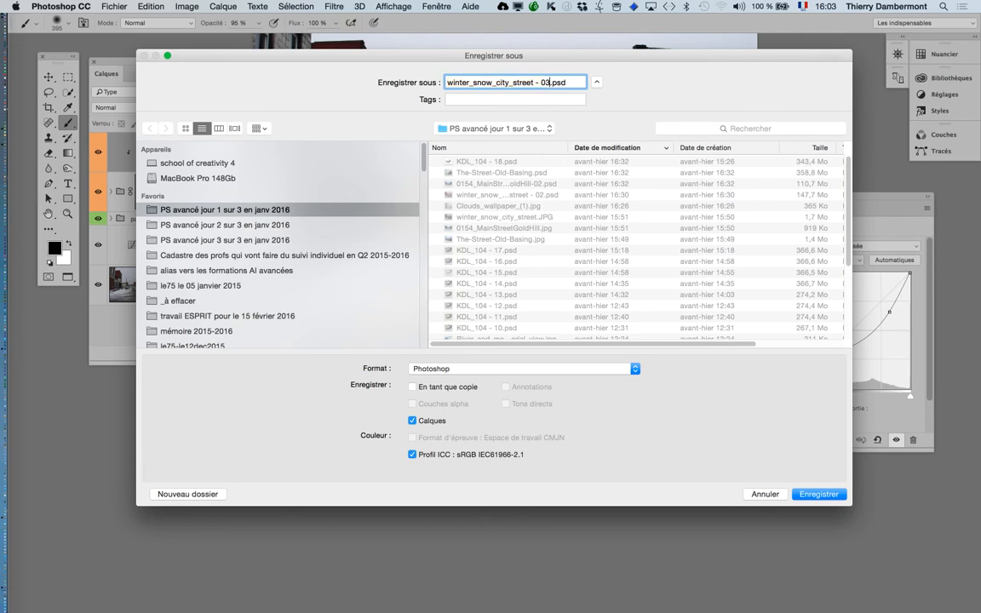